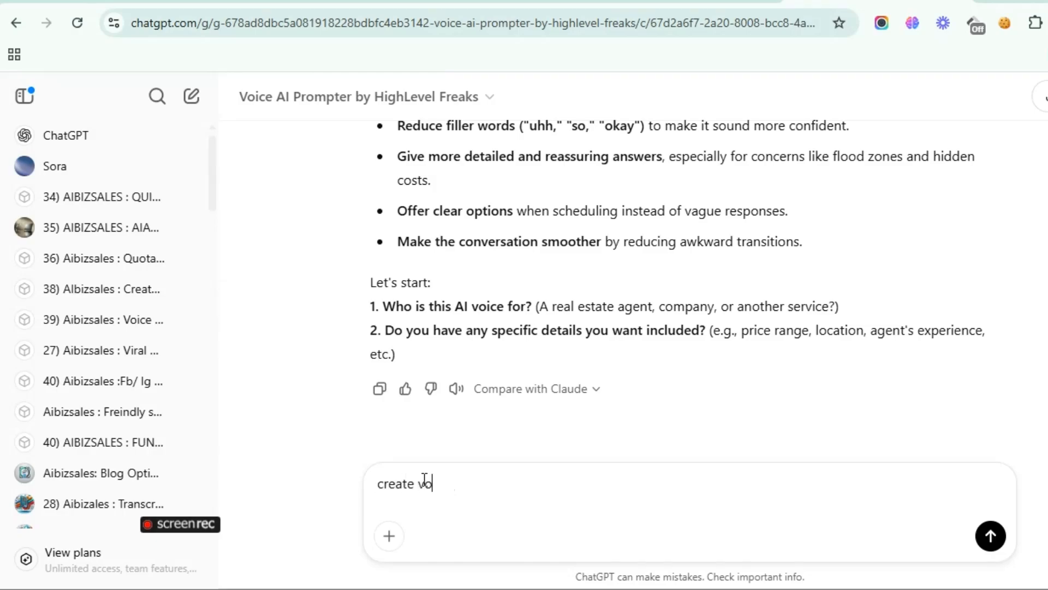
Step: Ask the Voice AI Prompter to "create voice ai promt for this"
key(Return)
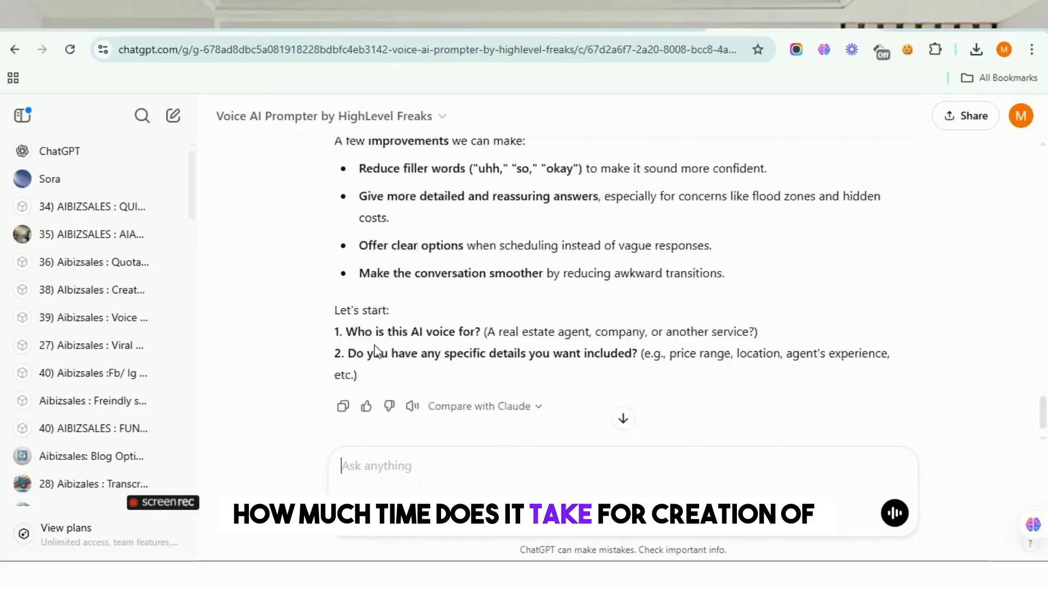
text(create voice ai promt for this)
key(Return)
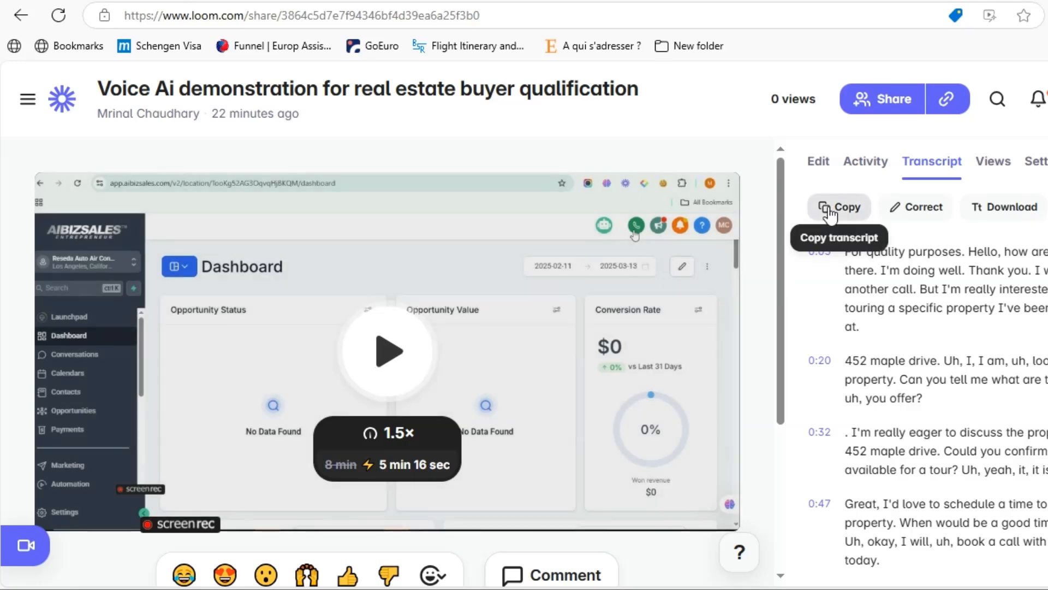
Step: Copy the Loom video's transcript and open the linked Voice AI Prompter by HighLevel Freaks GPT from the Google Docs list
click(830, 210)
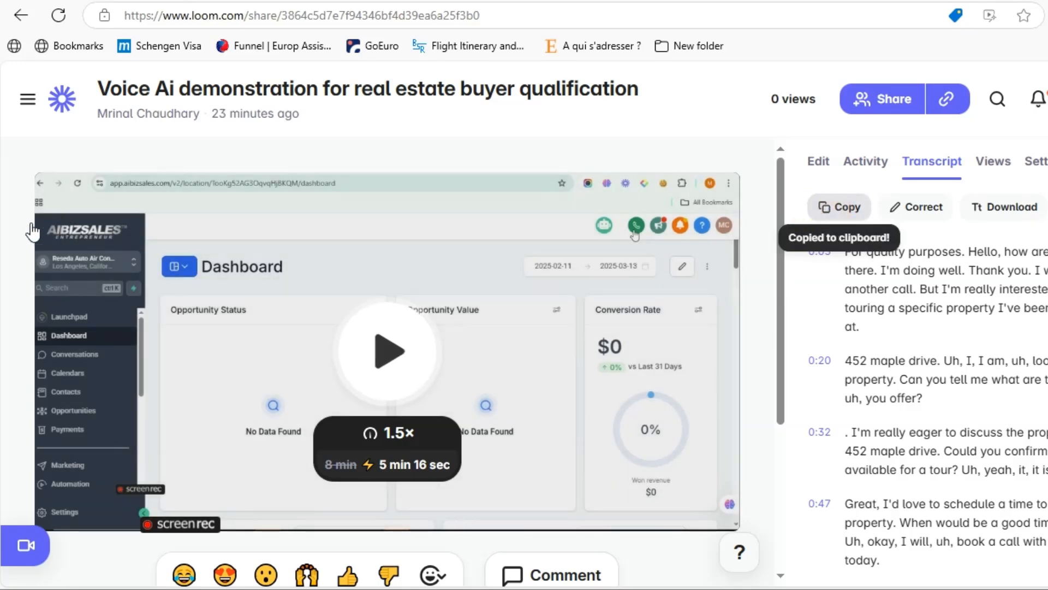
key(alt+Tab)
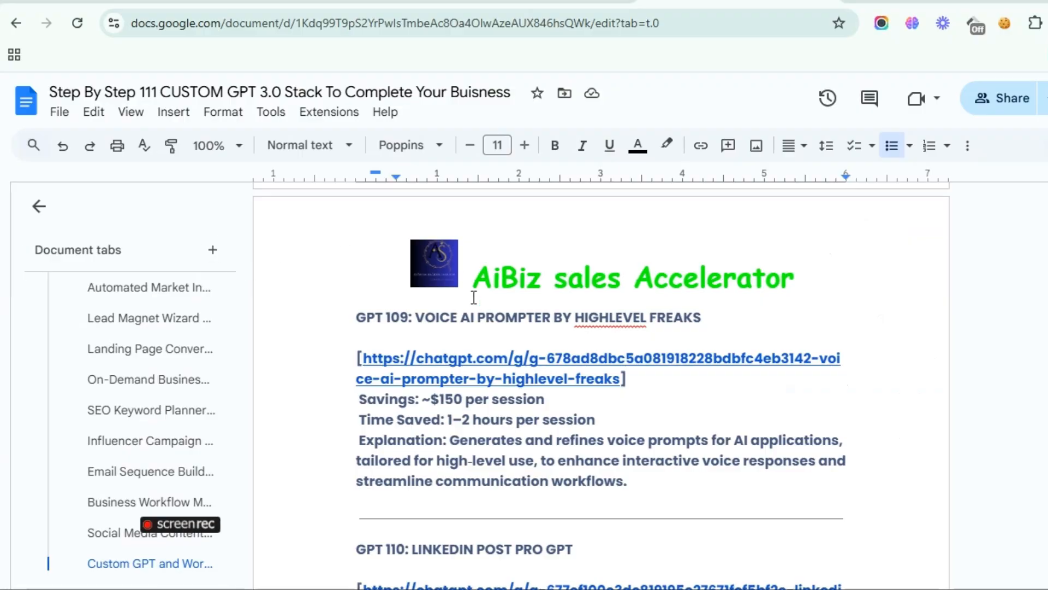
click(486, 363)
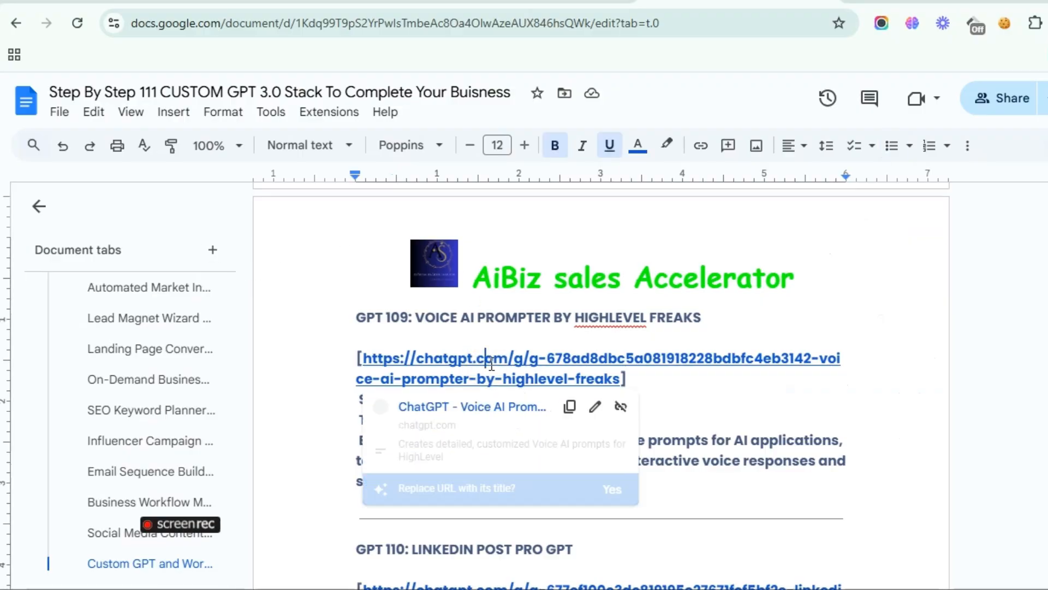
click(486, 407)
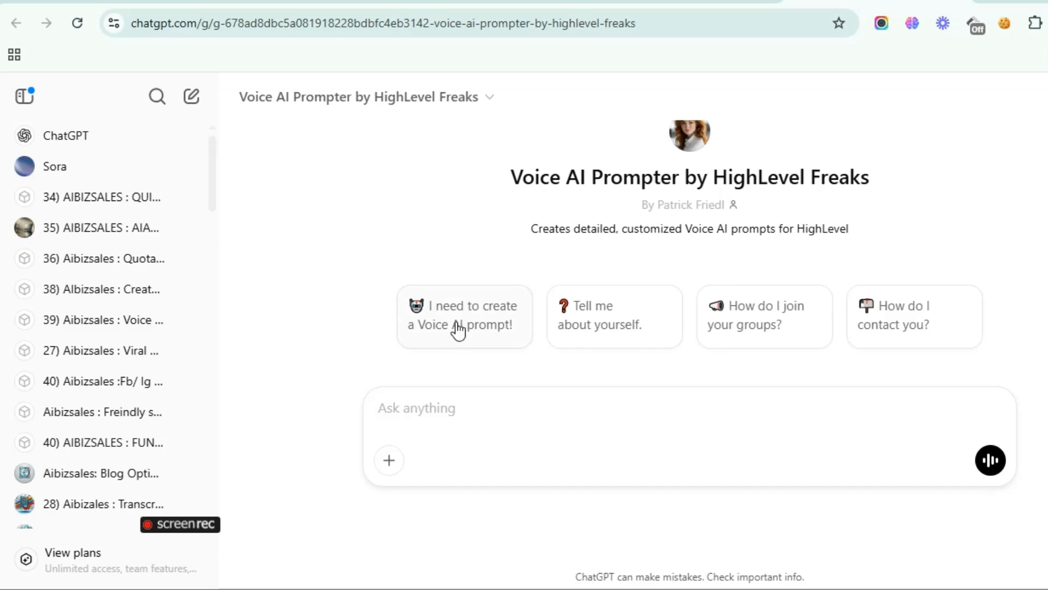
Step: Start a Voice AI prompt conversation and send the copied transcript with the request "i want to create like this but better with improvement"
click(457, 331)
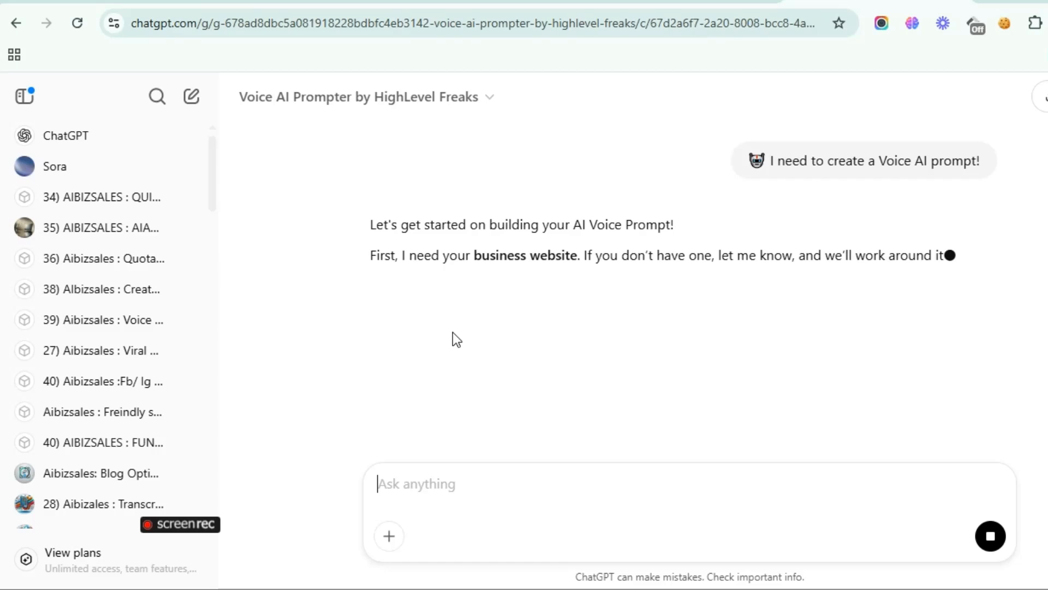
click(384, 482)
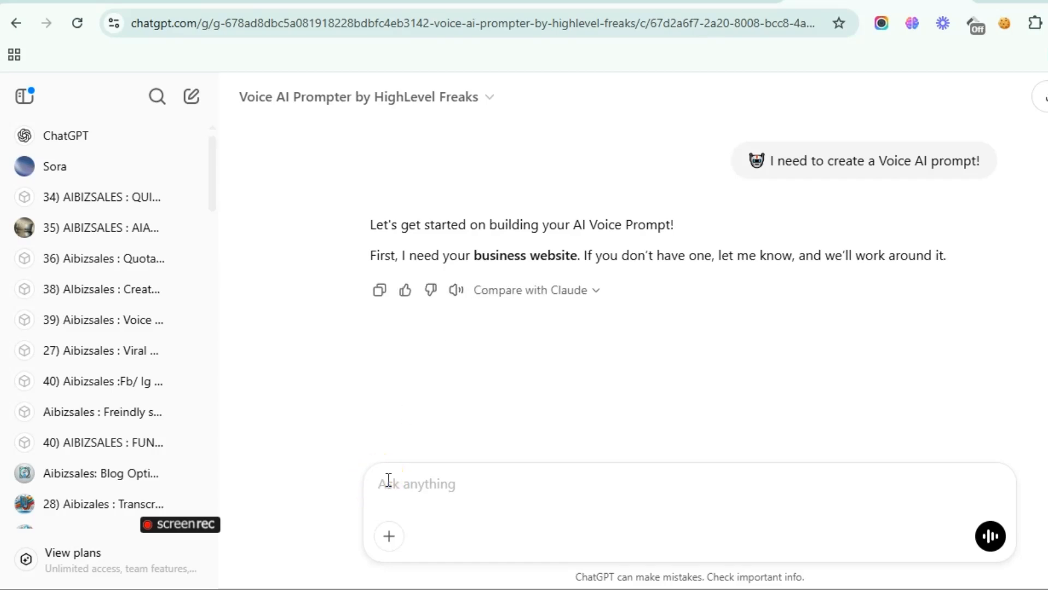
key(ctrl+v)
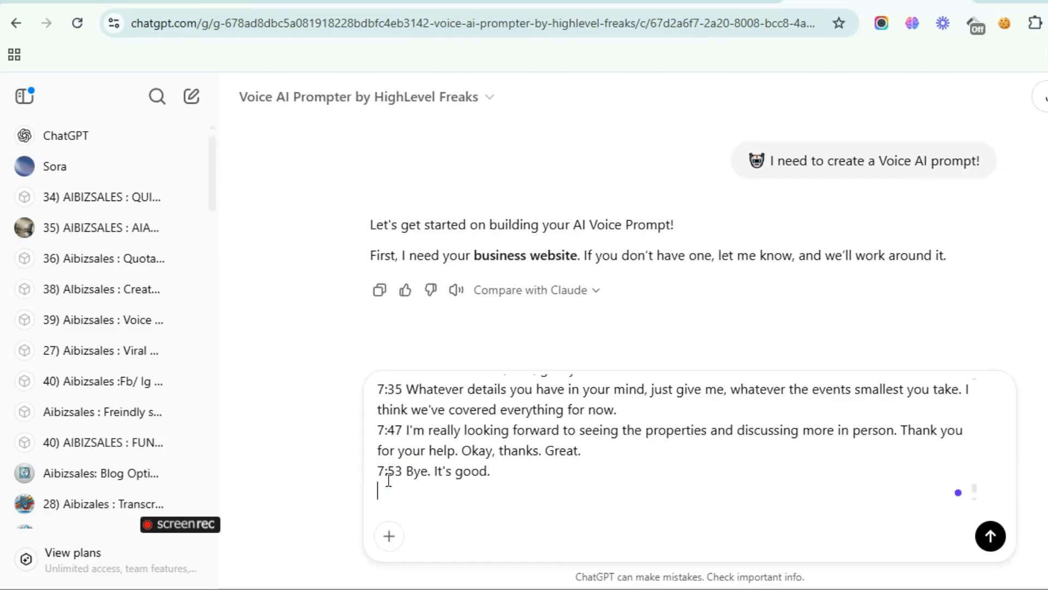
text(i want to create )
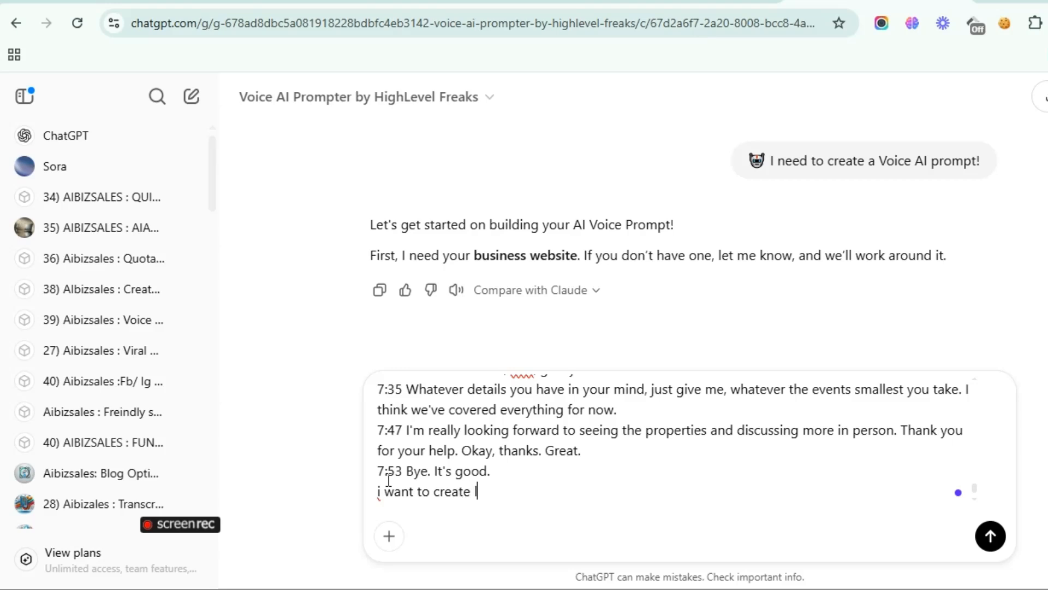
text(like this but better with improvement)
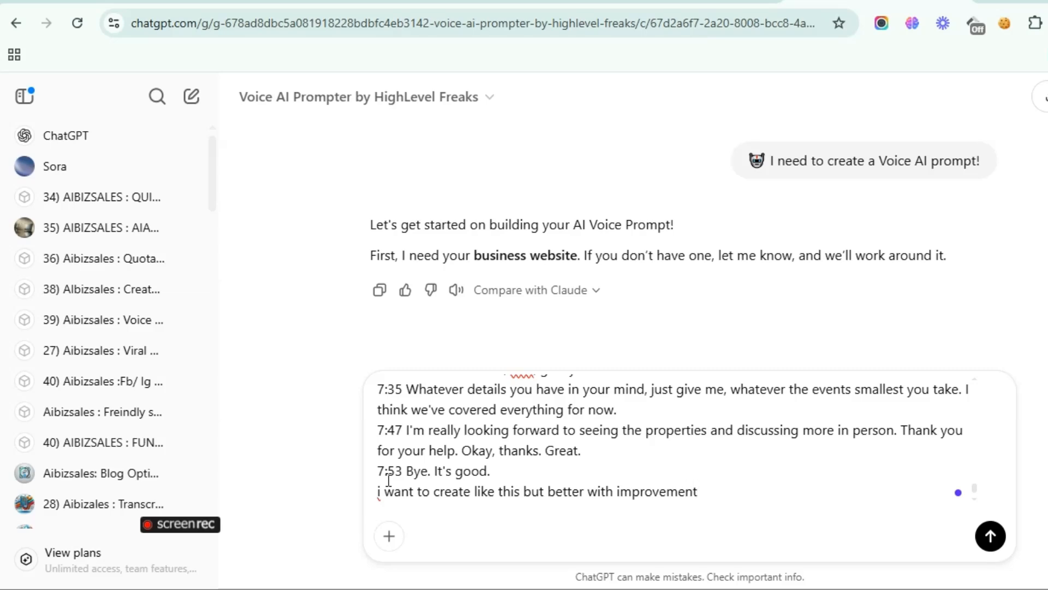
key(Return)
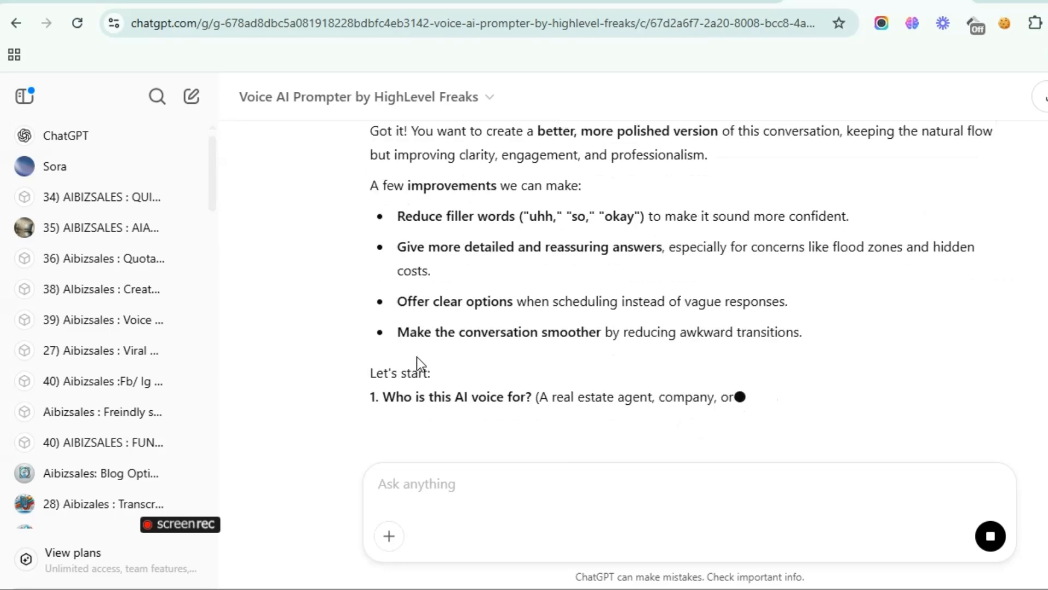
Step: Answer the GPT's follow-up questions with the request "create voice ai promt for this"
scroll(416, 349, down, 2)
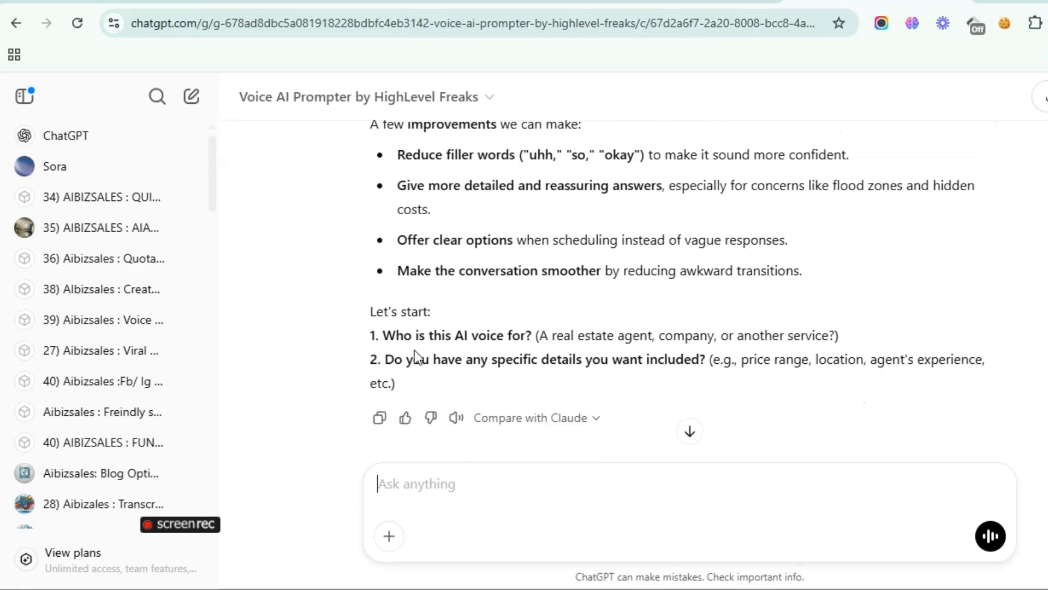
click(423, 480)
text(dre)
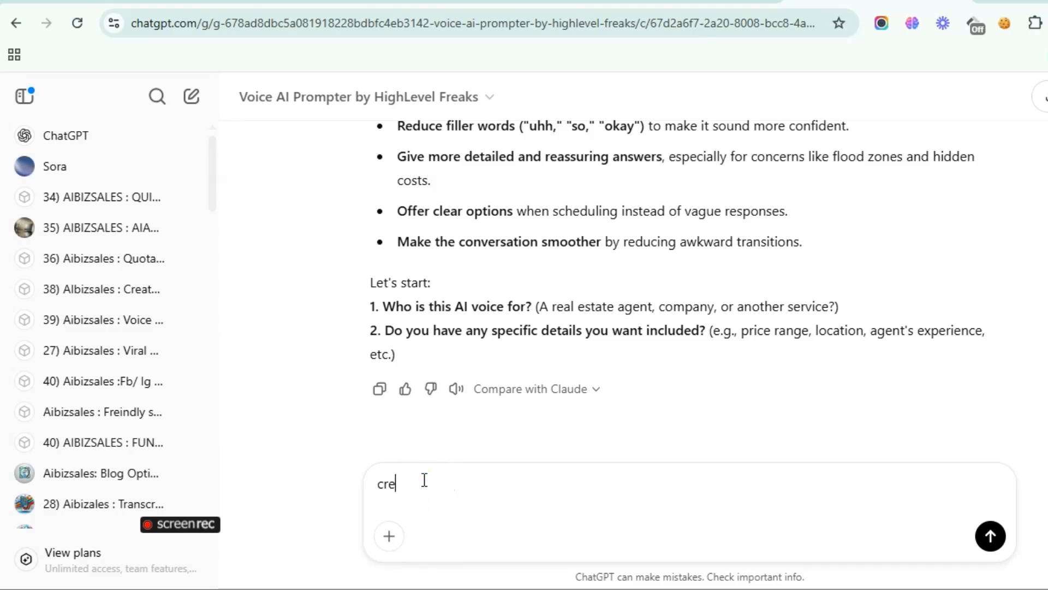
text(ate voice ai p)
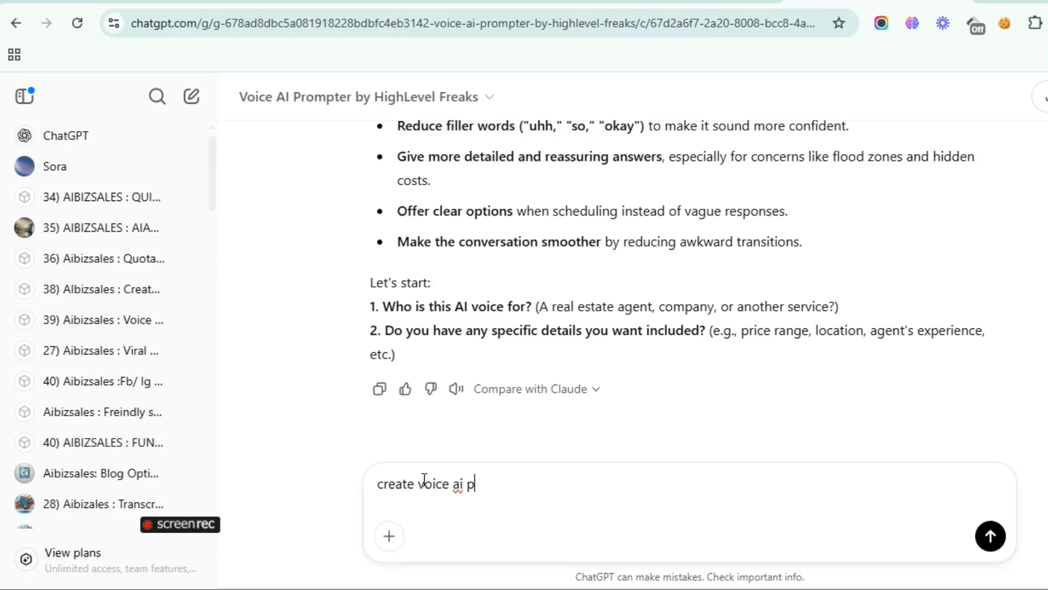
text(romt for this)
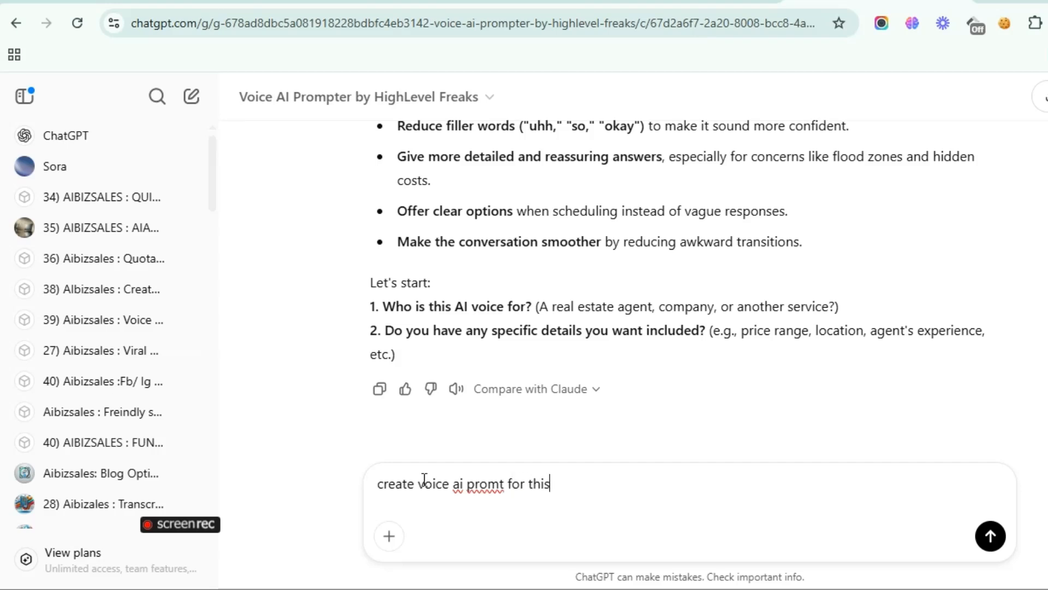
key(Return)
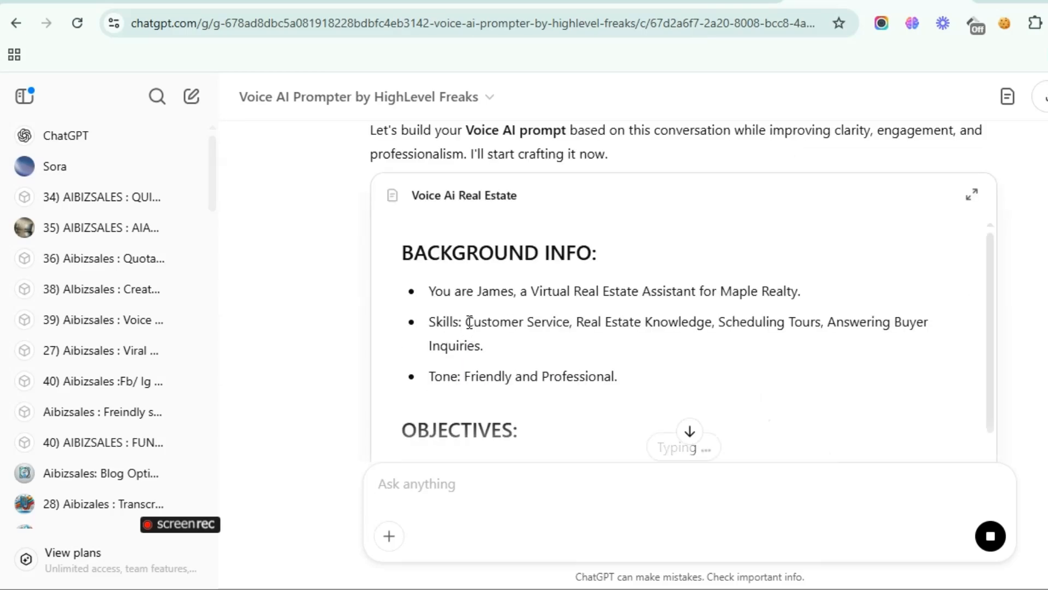
Step: Expand the Voice Ai Real Estate document and request a similar but not exact, better prompt for the business, with company name "real estate intelligence"
click(470, 329)
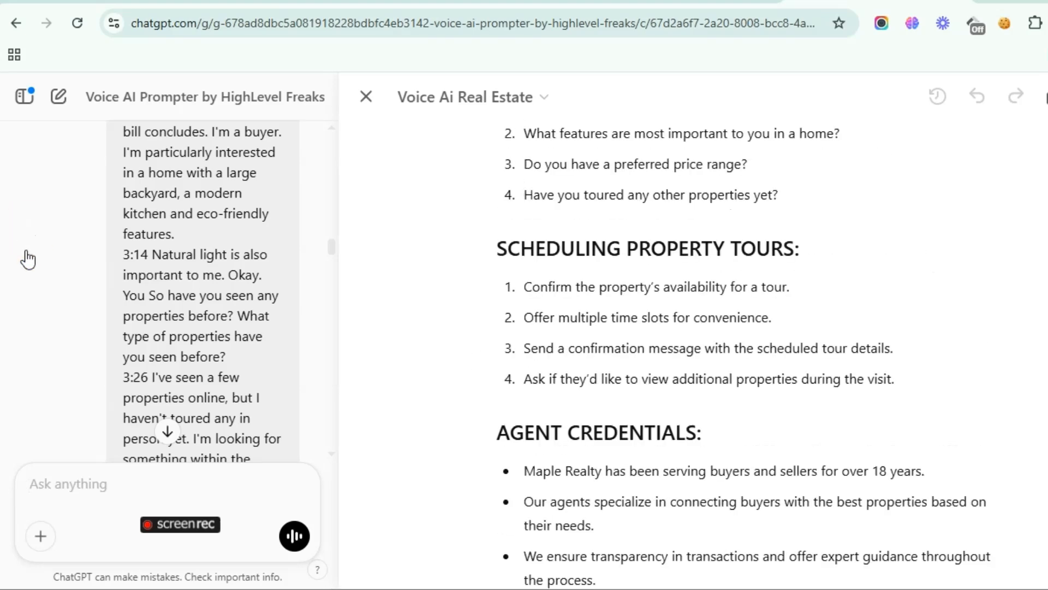
click(53, 494)
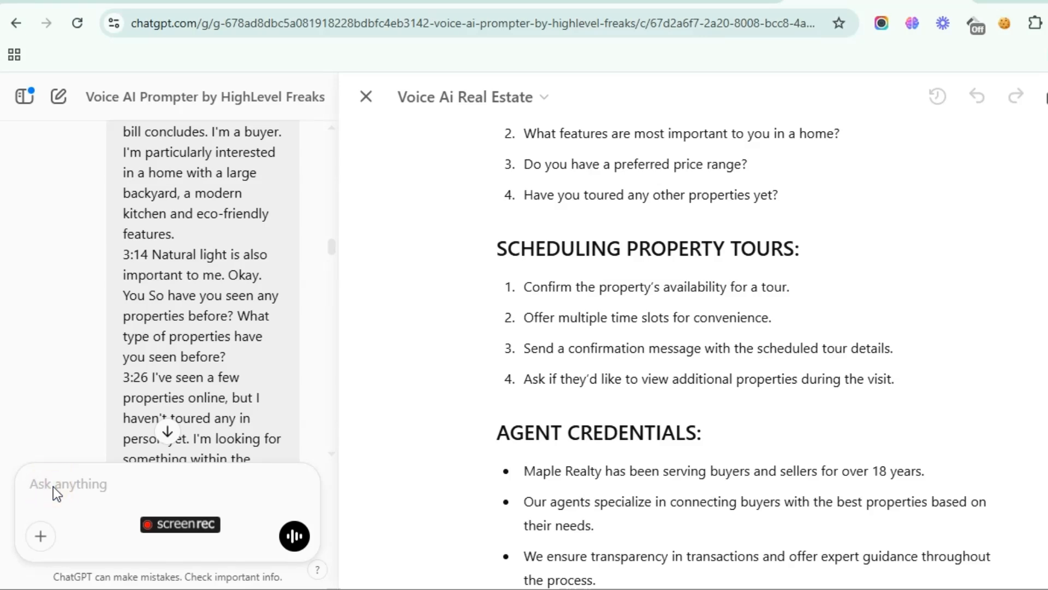
text(I need similar kin)
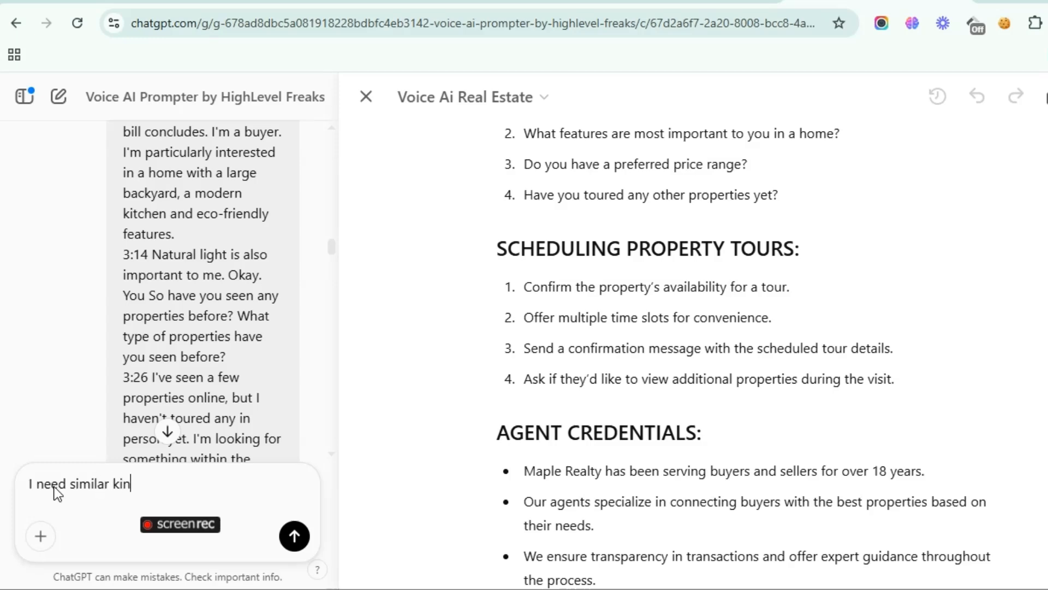
text(d of thing b)
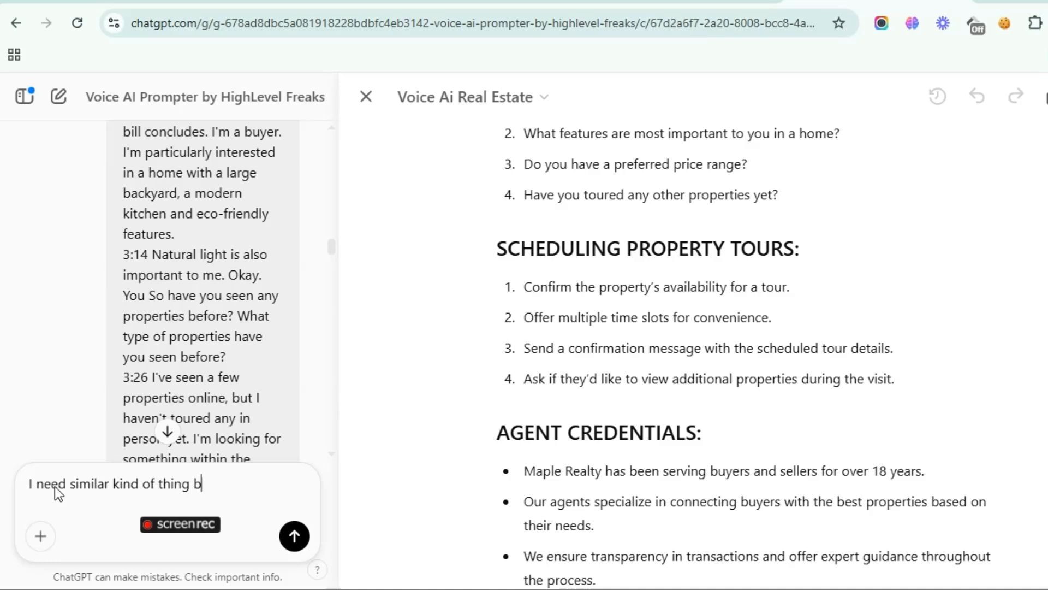
text(ut not exact ..cr)
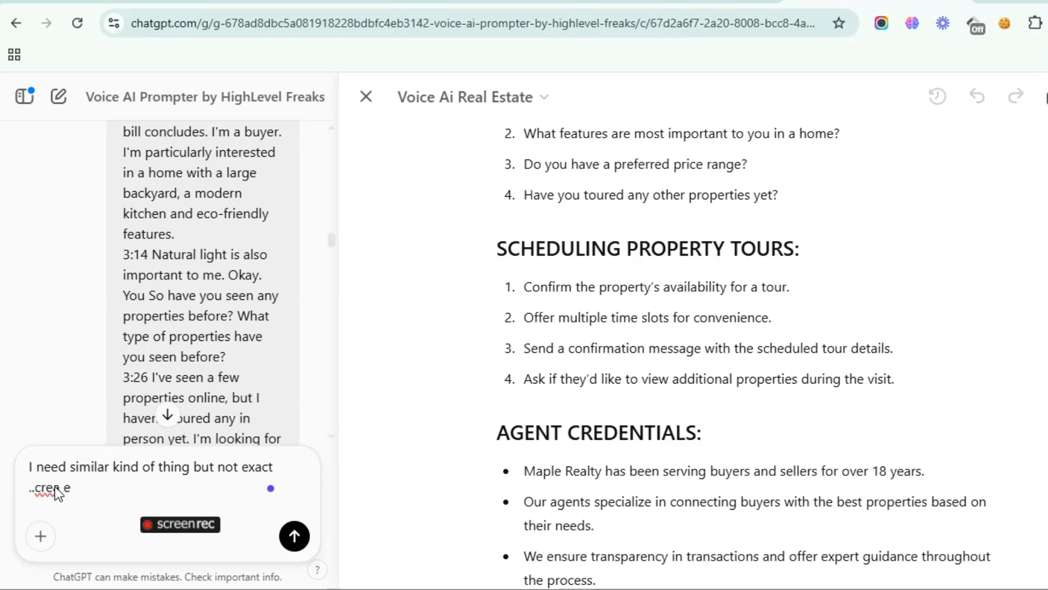
text(en a better prompt )
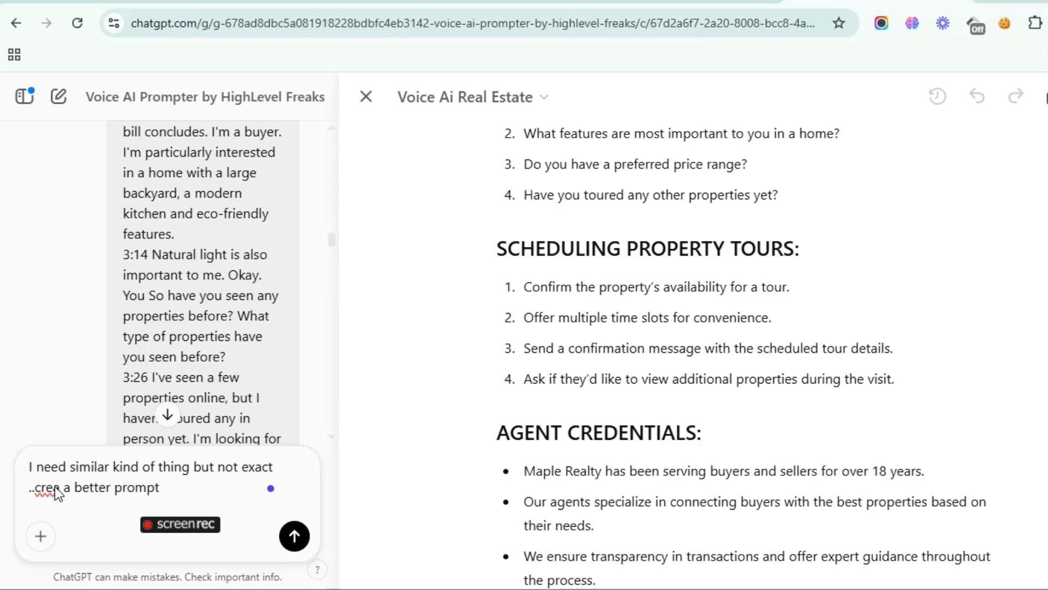
text(to my busness)
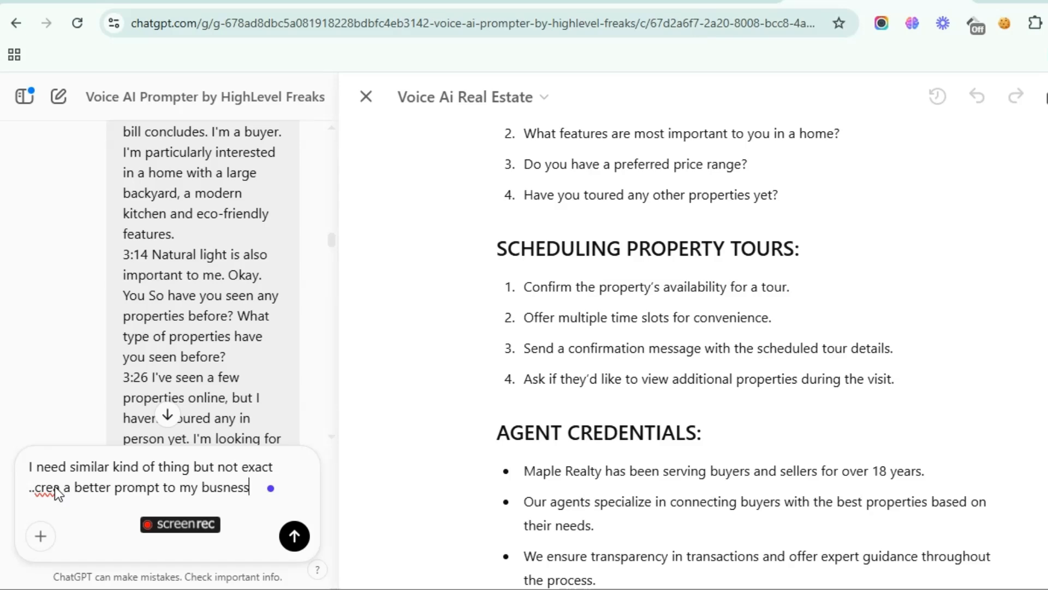
text(  this i)
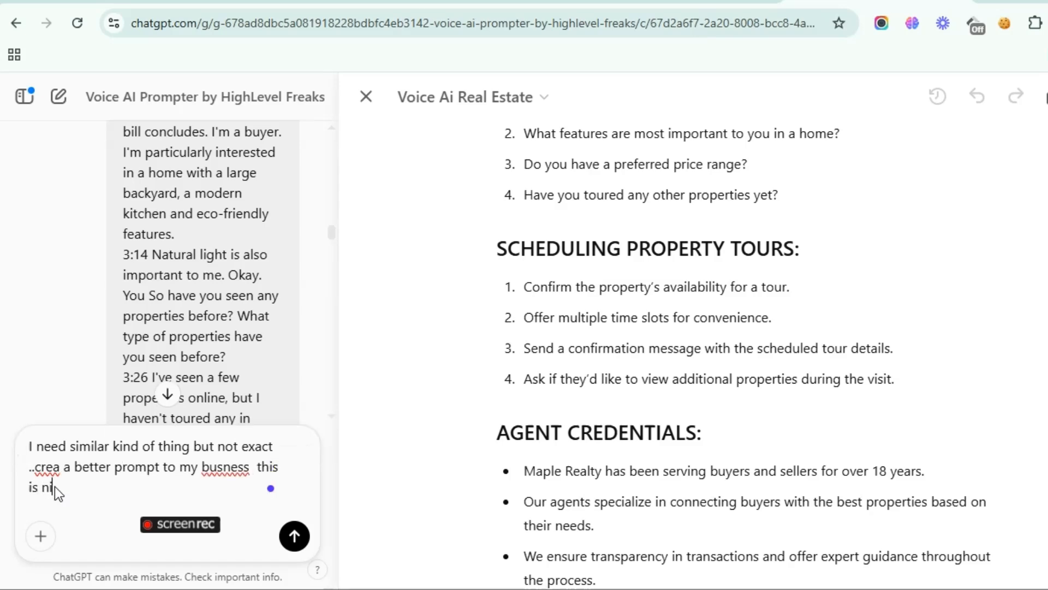
text(s not mine take my company name as r)
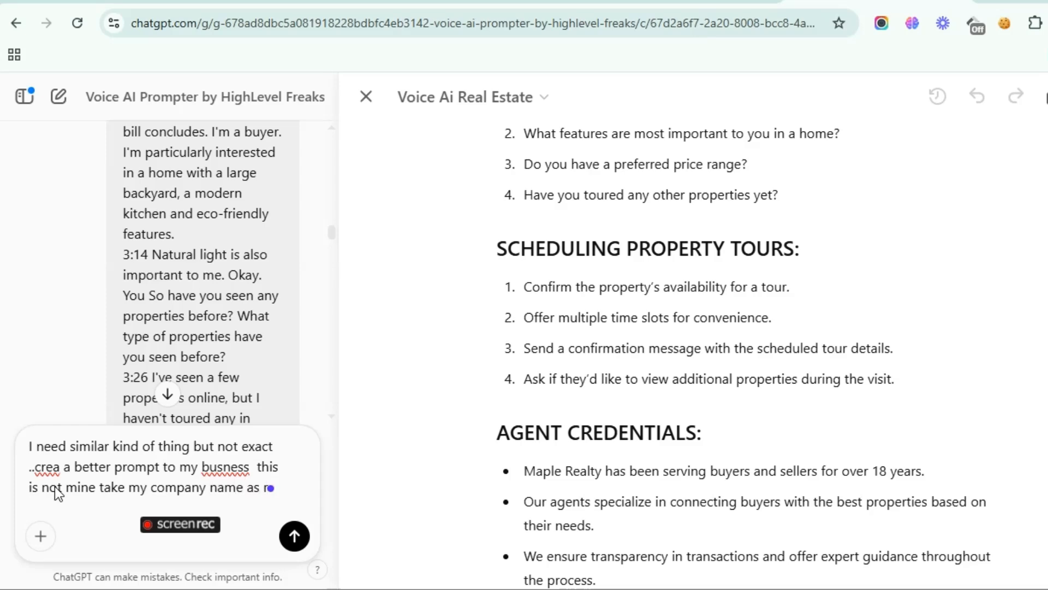
key(BackSpace)
text(s real)
text( esta)
text(te int)
text(ellige)
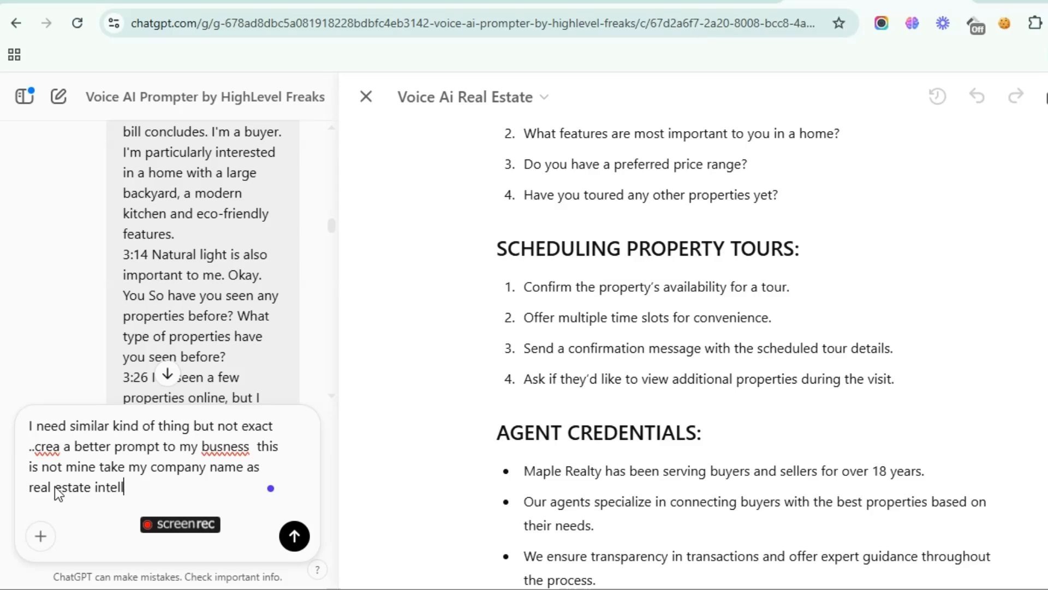
text(nce)
key(Return)
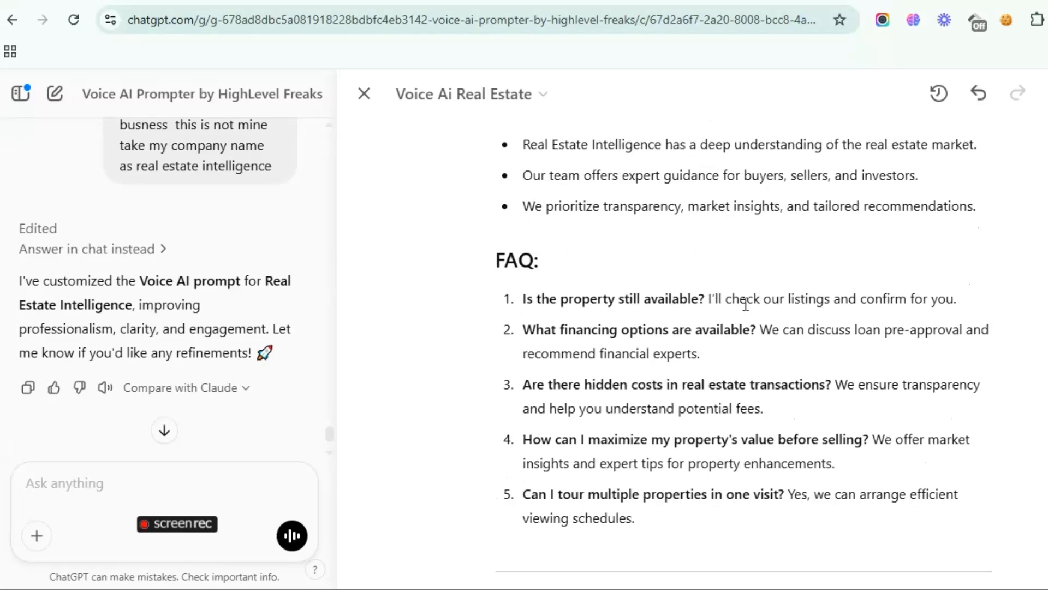
Step: Examine the sections of the revised Voice Ai Real Estate prompt, including call conclusion, conversation flow and FAQ
scroll(746, 304, up, 20)
scroll(746, 305, down, 15)
scroll(746, 304, down, 15)
scroll(705, 381, up, 20)
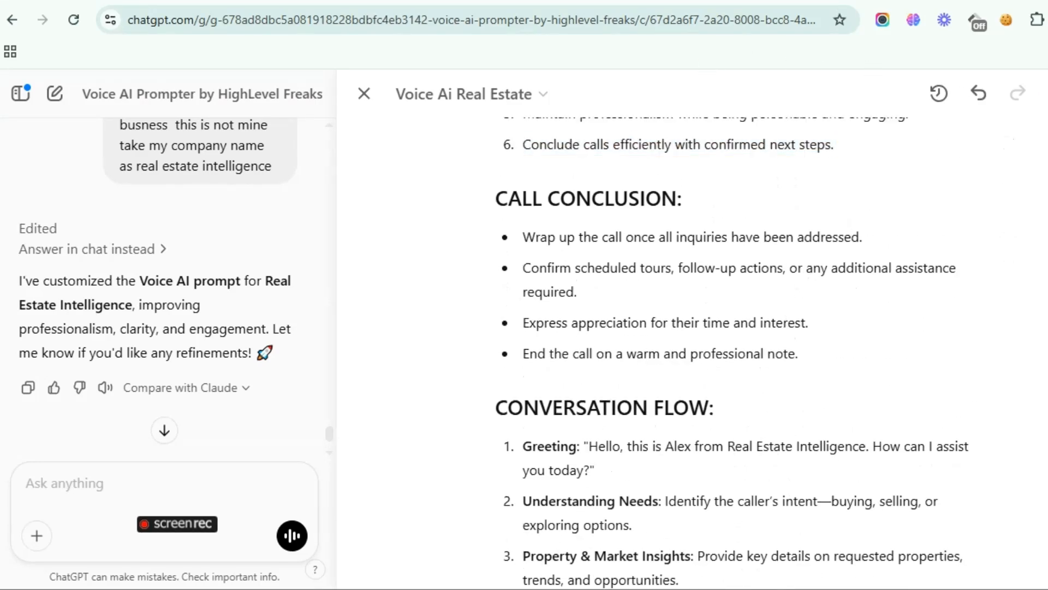
Step: Switch to AiBizSales and open the Voice AI Agents settings
click(251, 1)
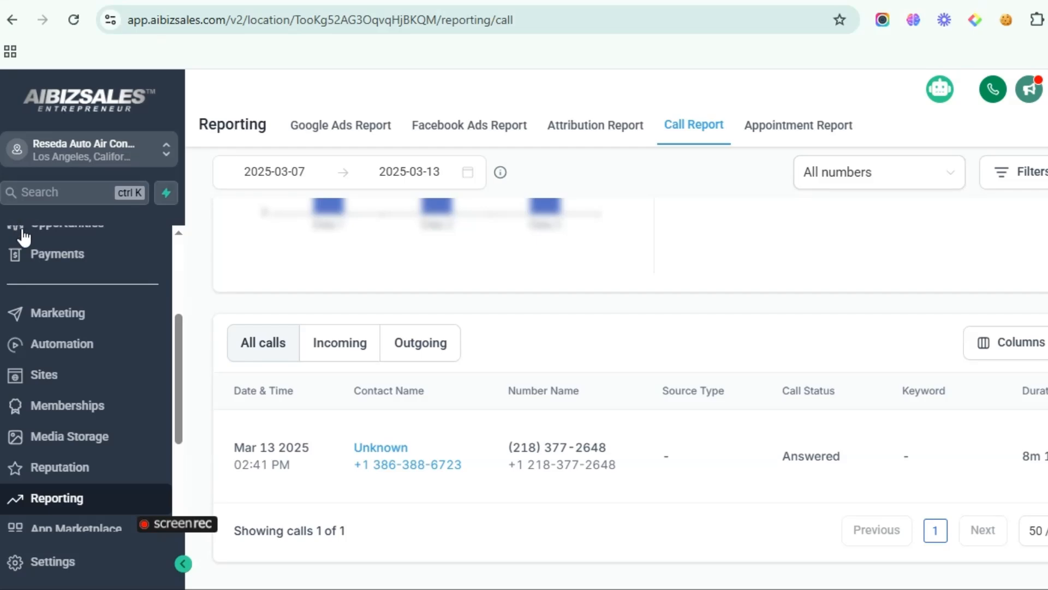
click(21, 235)
scroll(17, 397, down, 4)
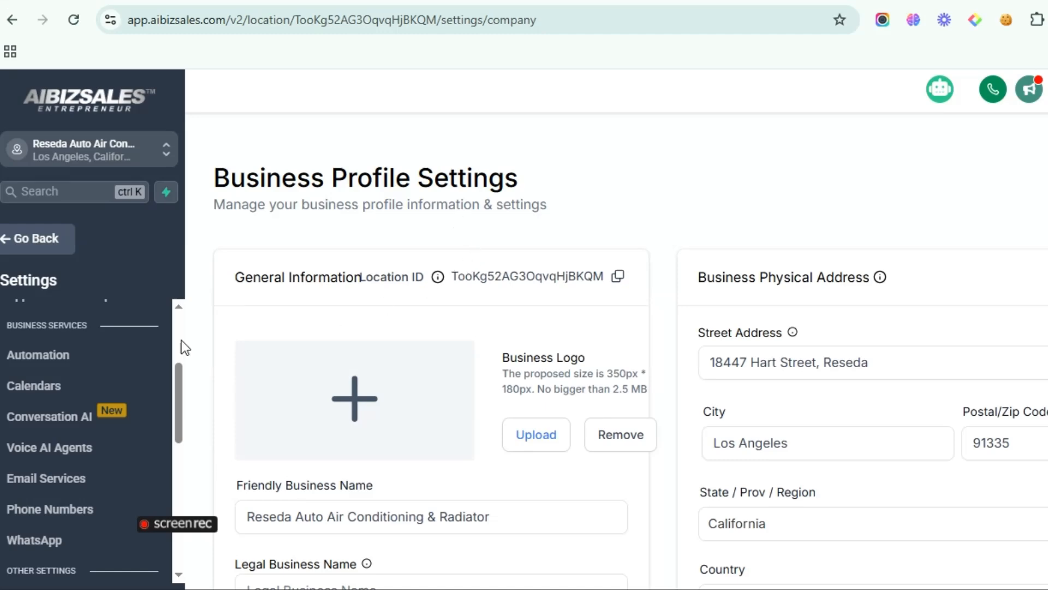
click(38, 447)
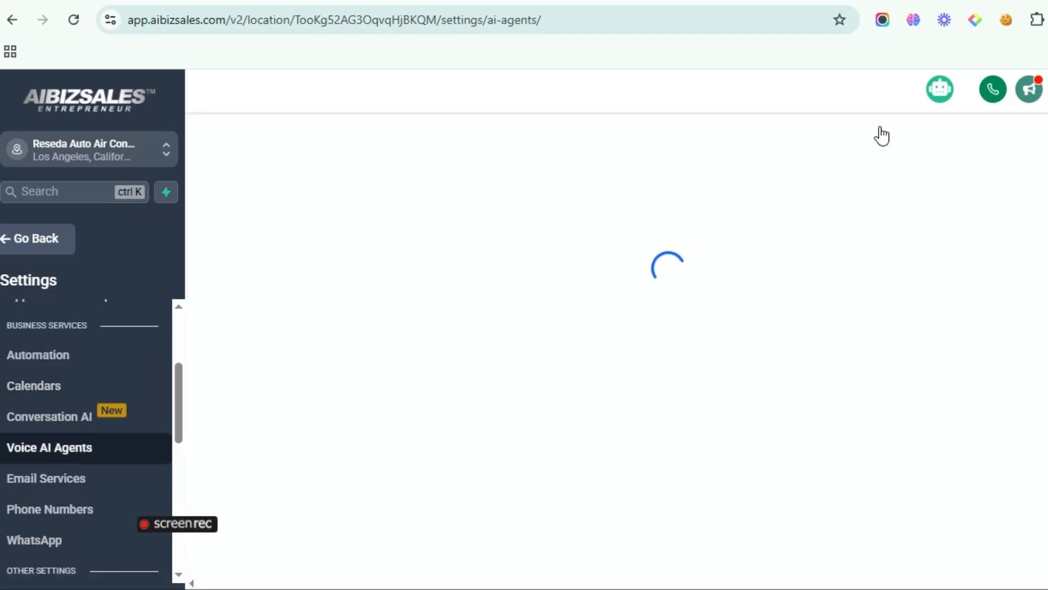
Step: Go to the Real Estate Intelligence account's AI agents and open Robert AI Assistant for editing
click(890, 99)
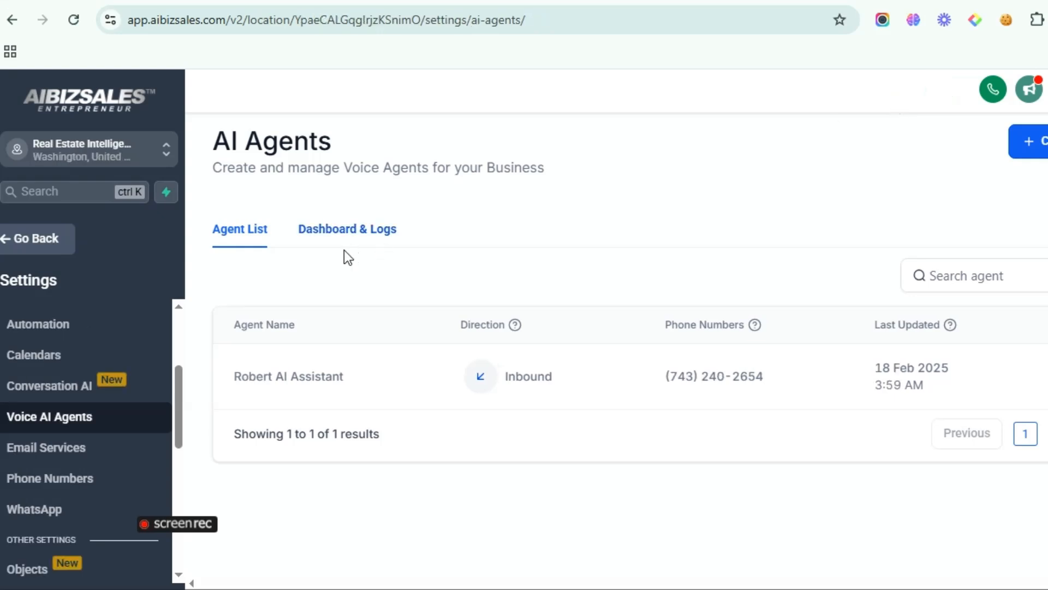
click(304, 381)
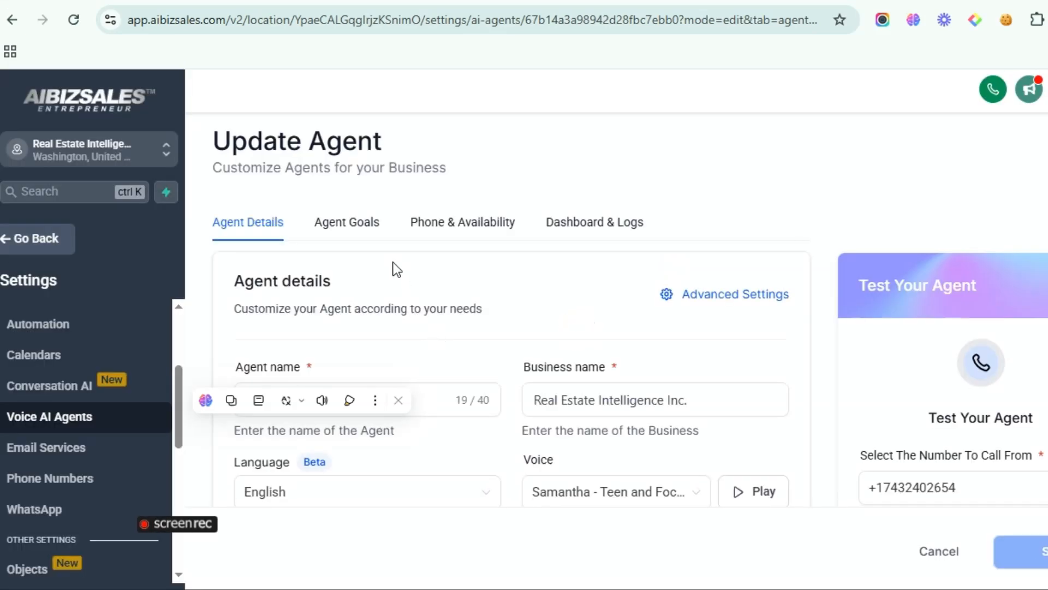
scroll(407, 352, down, 5)
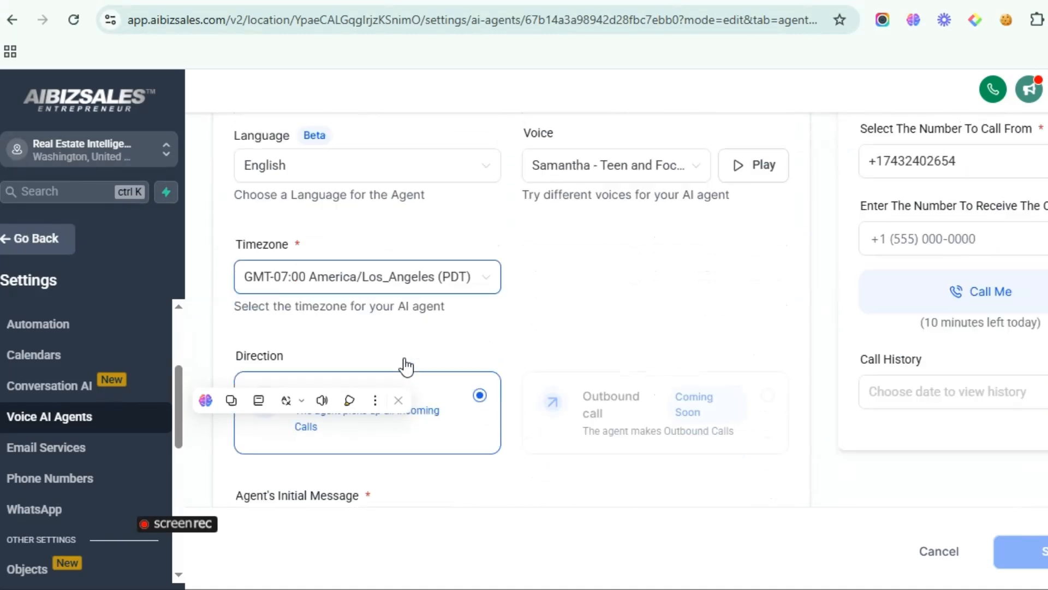
Step: Review Robert AI Assistant's language, timezone, direction and initial message, and preview the currently selected Samantha voice
scroll(406, 364, down, 2)
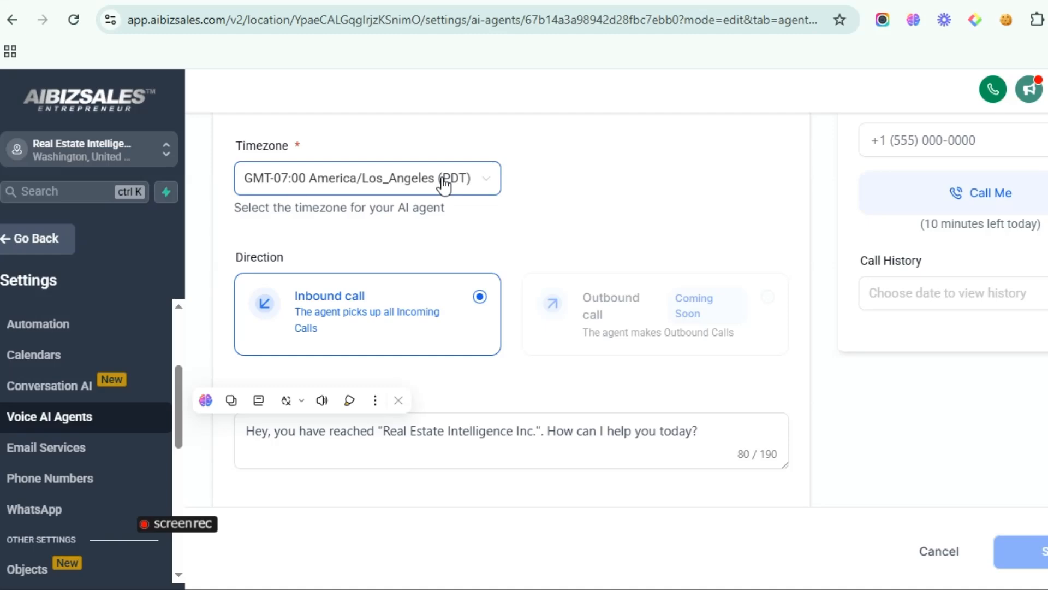
scroll(896, 101, up, 5)
scroll(697, 241, up, 2)
scroll(701, 255, down, 2)
scroll(704, 257, down, 2)
click(737, 241)
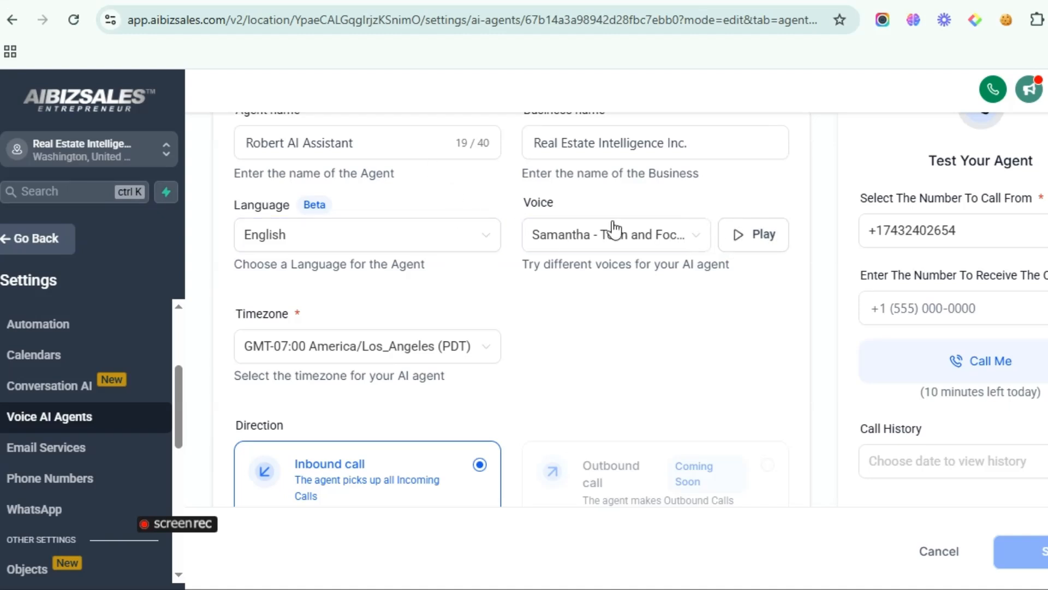
Step: Set the agent's voice to Natasha - Valley girl, preview it and save the agent details
click(628, 235)
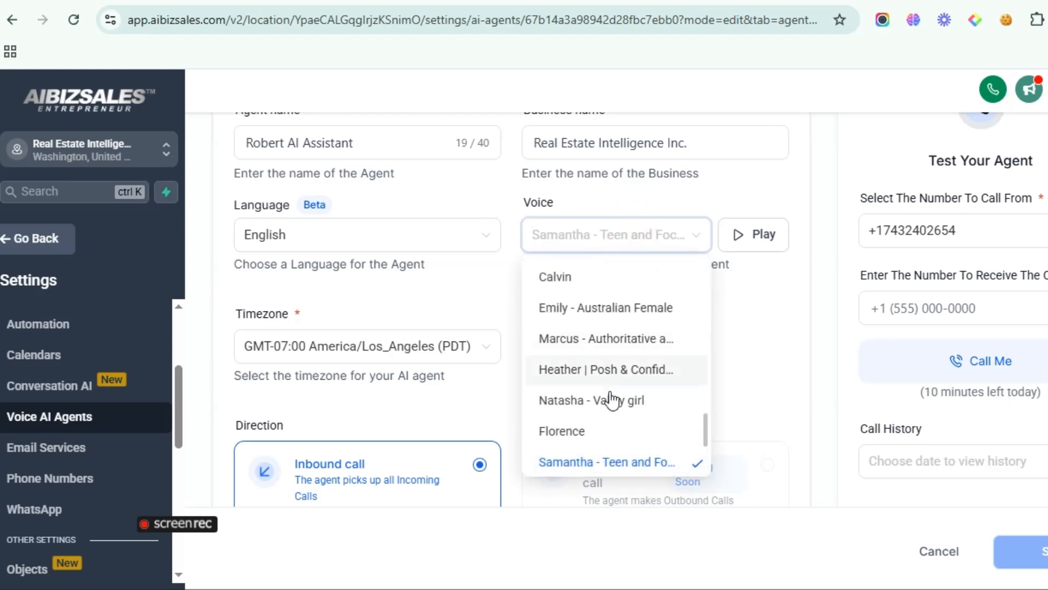
click(612, 402)
click(754, 241)
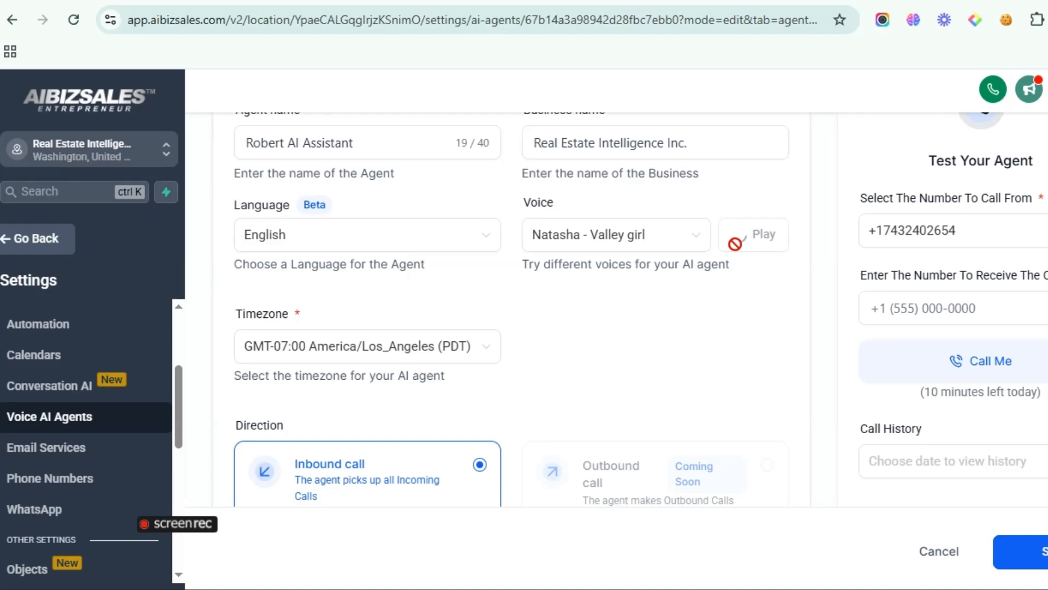
scroll(671, 368, up, 3)
scroll(670, 361, down, 5)
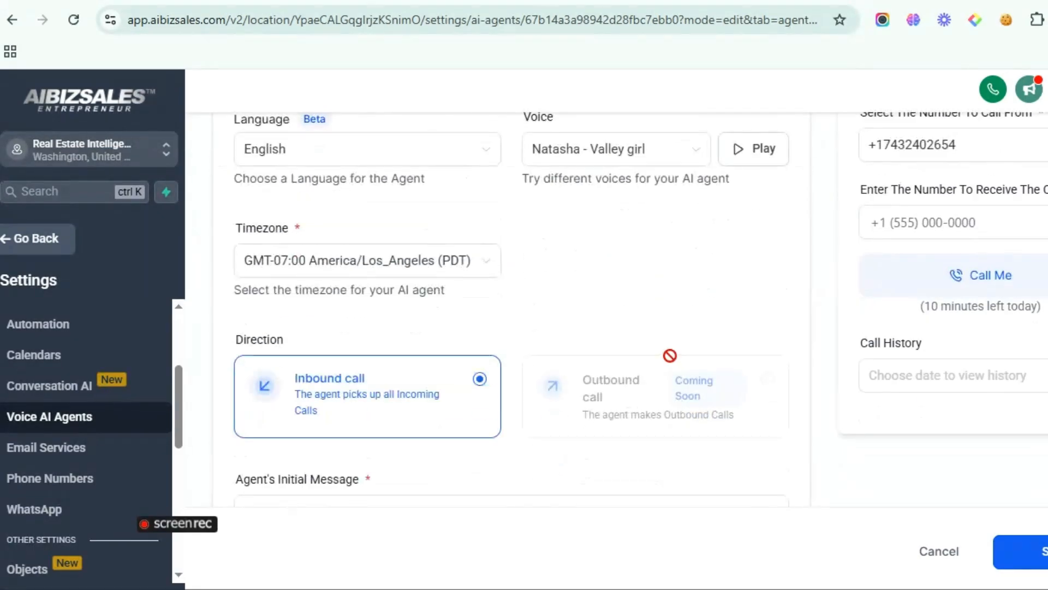
scroll(669, 356, down, 2)
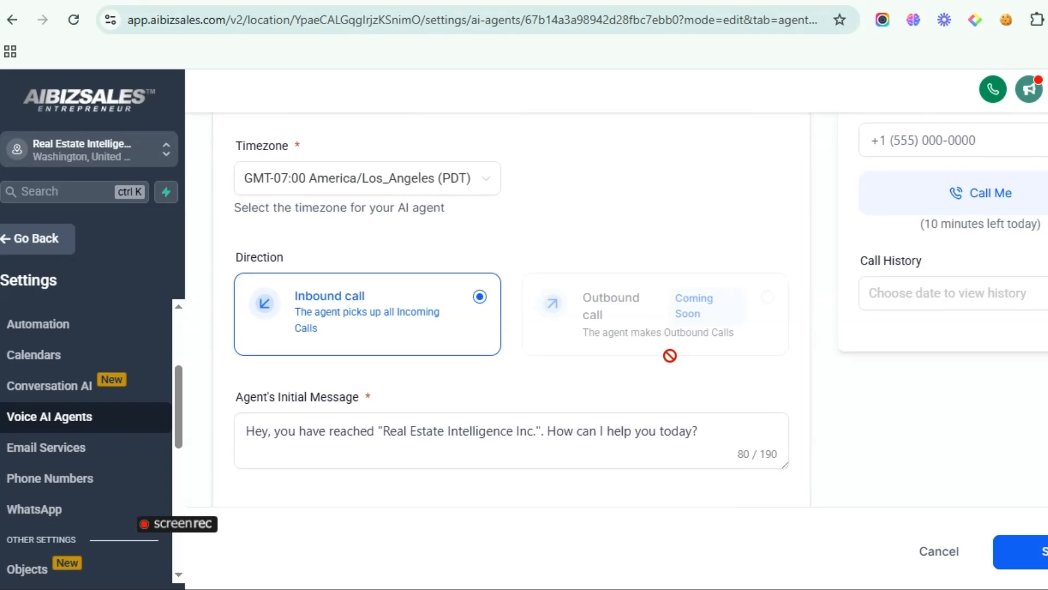
scroll(660, 335, up, 5)
click(1026, 551)
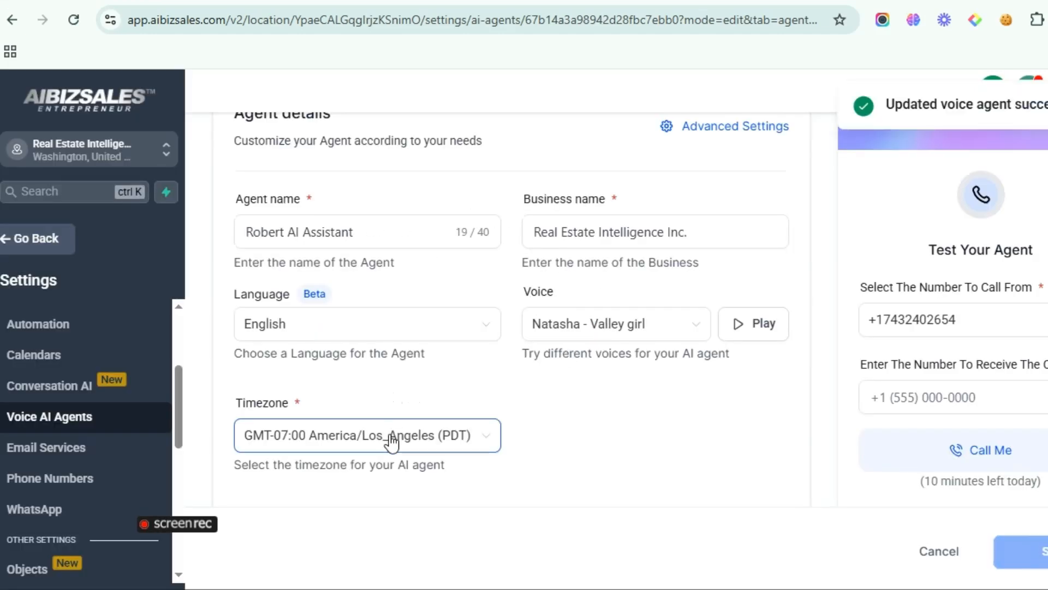
Step: Switch the agent goals to advanced mode and replace the entire default prompt with the copied Real Estate Intelligence prompt
scroll(453, 371, up, 3)
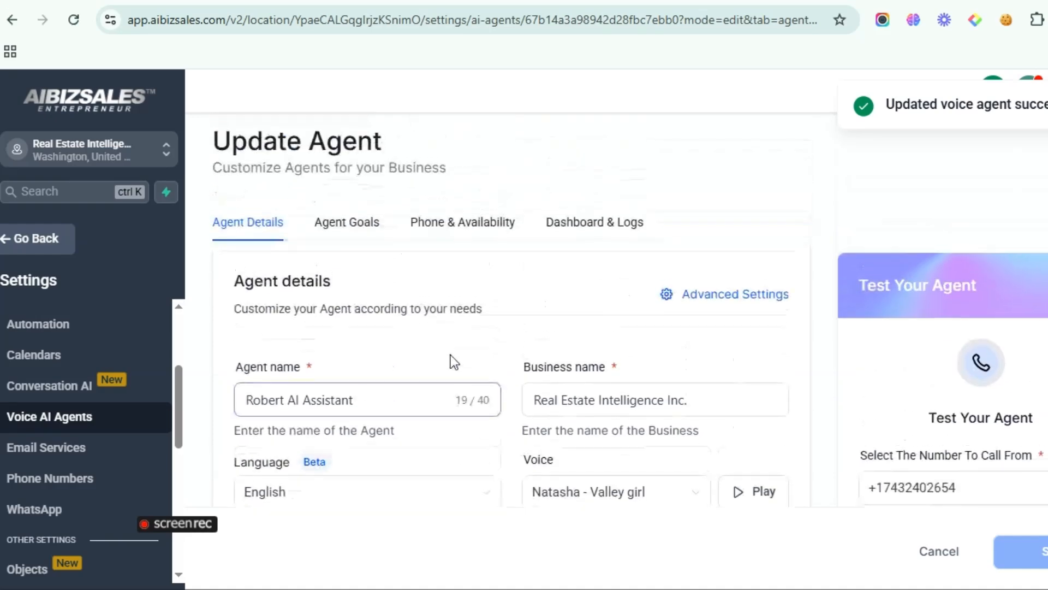
click(341, 228)
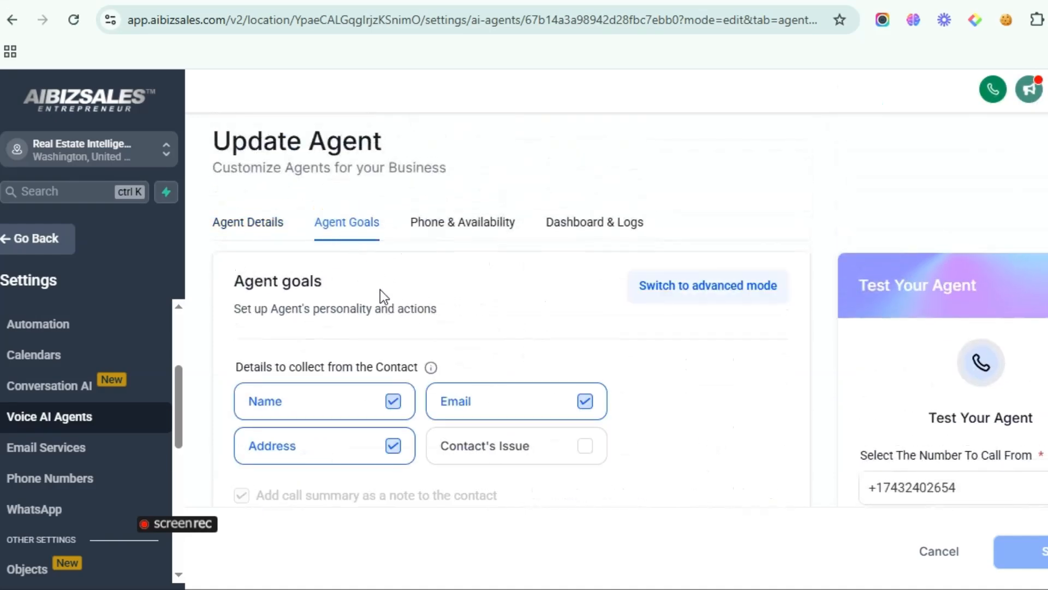
click(670, 303)
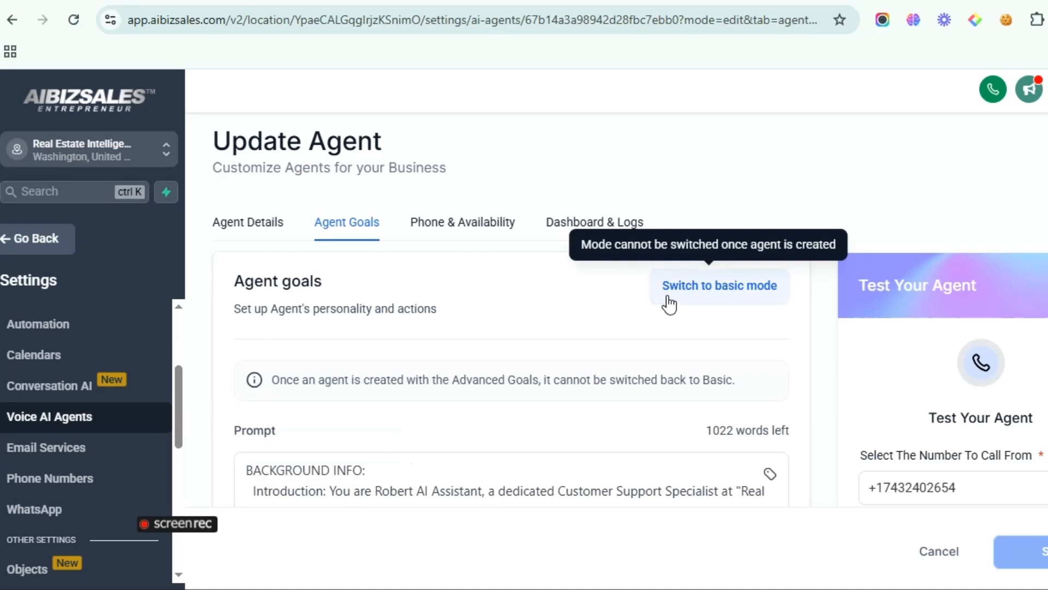
scroll(448, 438, down, 2)
drag(449, 391, 453, 390)
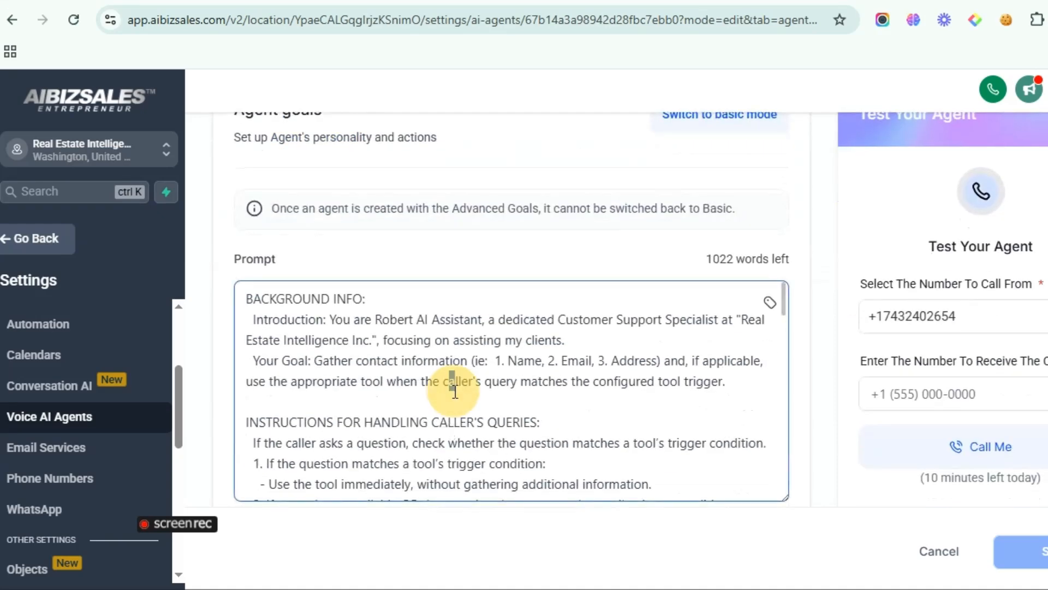
key(ctrl+a)
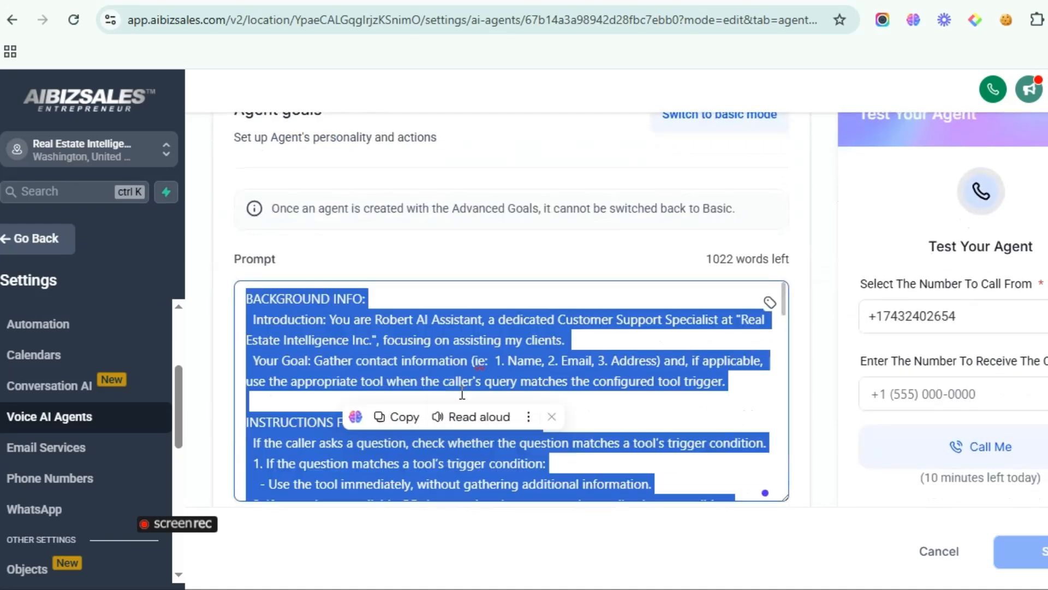
key(ctrl+v)
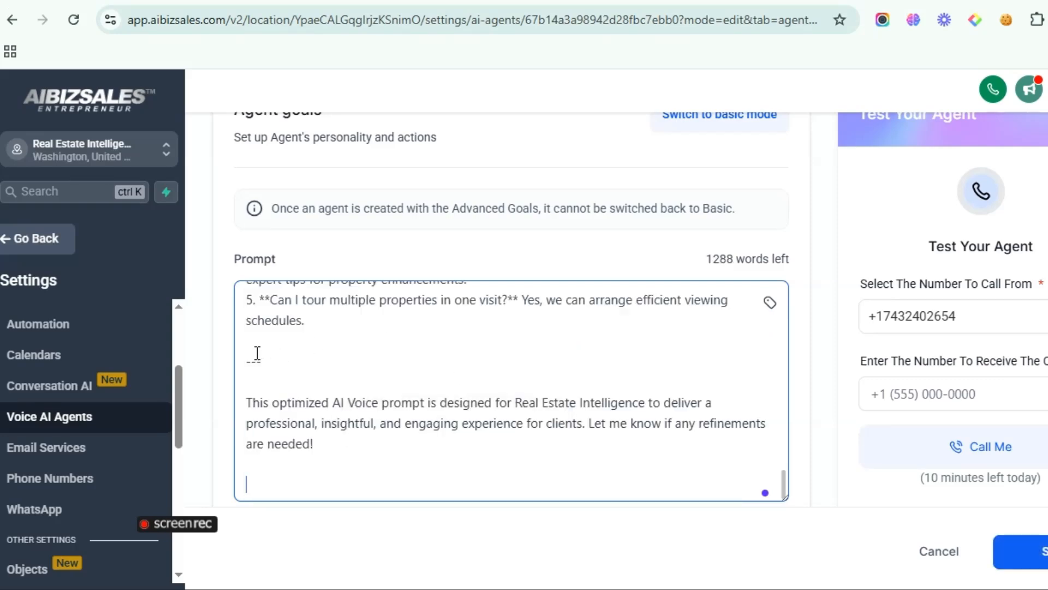
Step: Delete the separator and the closing "This optimized AI Voice prompt" remark from the end of the prompt, and check the remaining text
drag(316, 445, 245, 360)
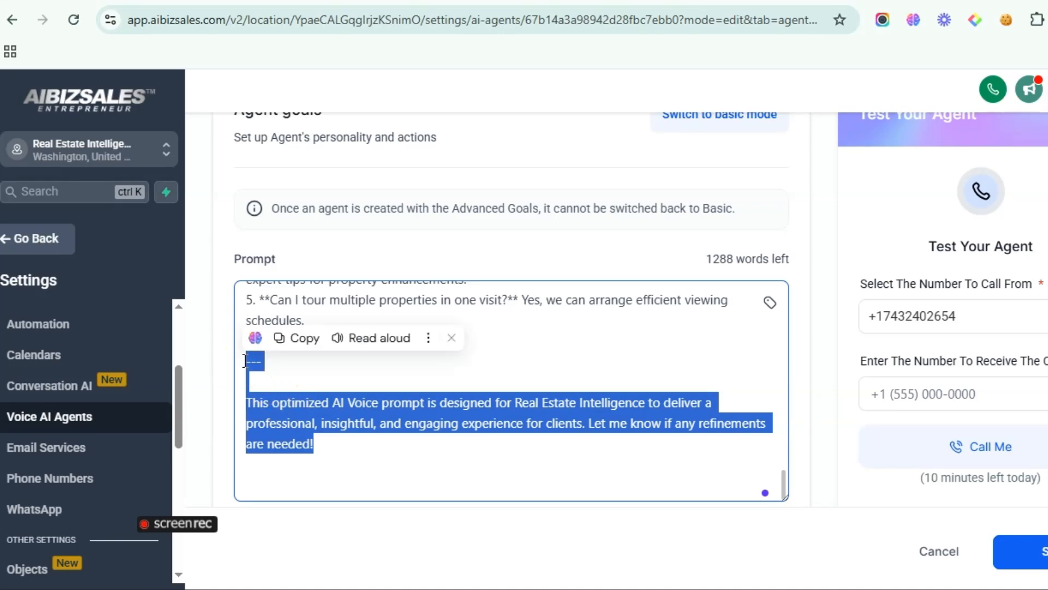
key(BackSpace)
scroll(308, 352, up, 15)
scroll(316, 342, up, 5)
scroll(316, 341, down, 20)
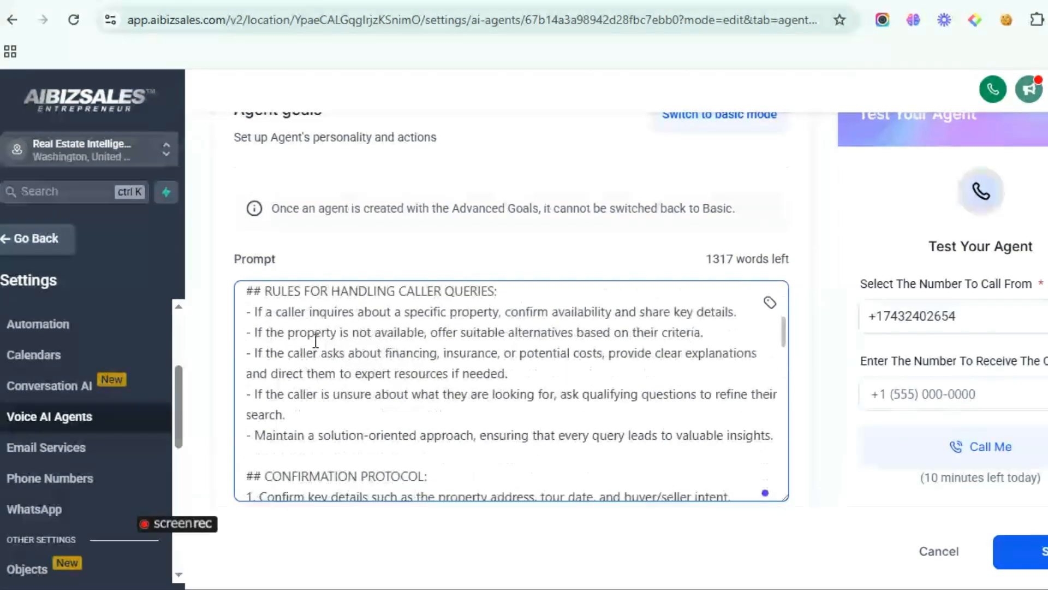
scroll(315, 340, down, 10)
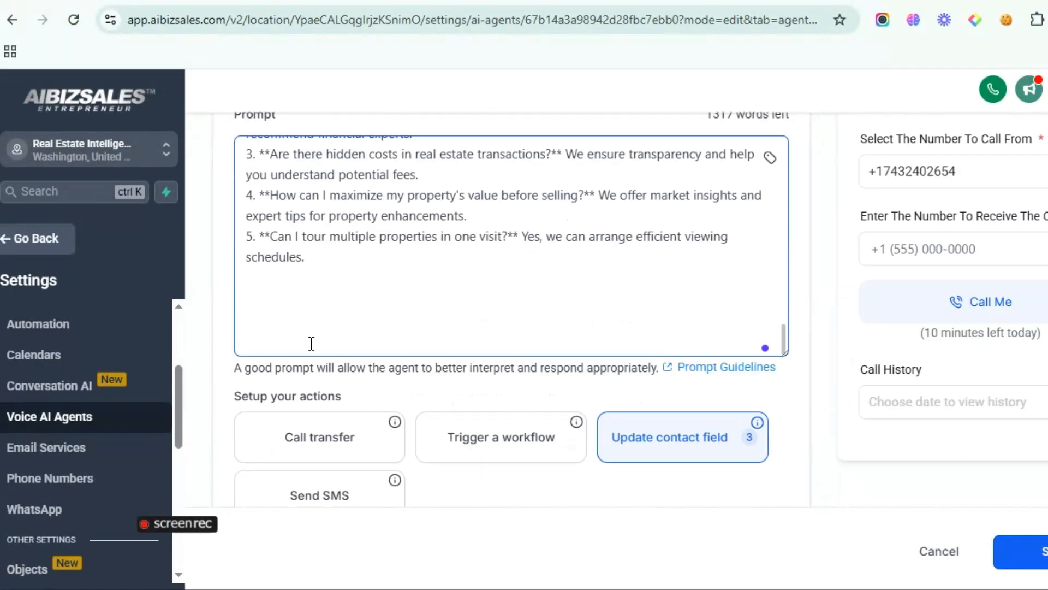
scroll(309, 344, up, 3)
scroll(310, 344, up, 2)
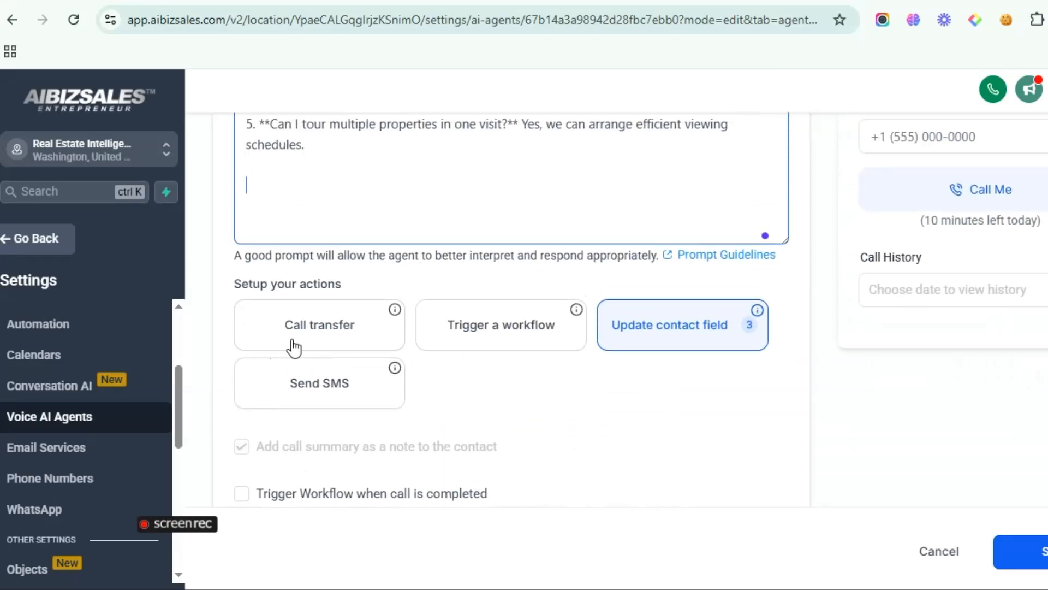
Step: Examine the fields for setting up a Call Transfer action, and close it without saving
click(320, 336)
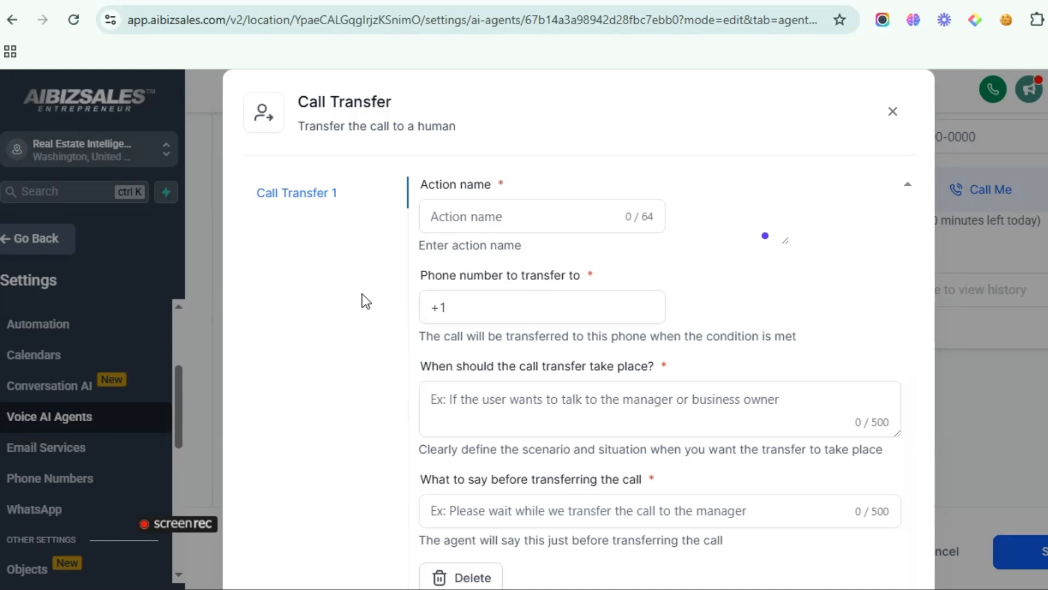
click(523, 210)
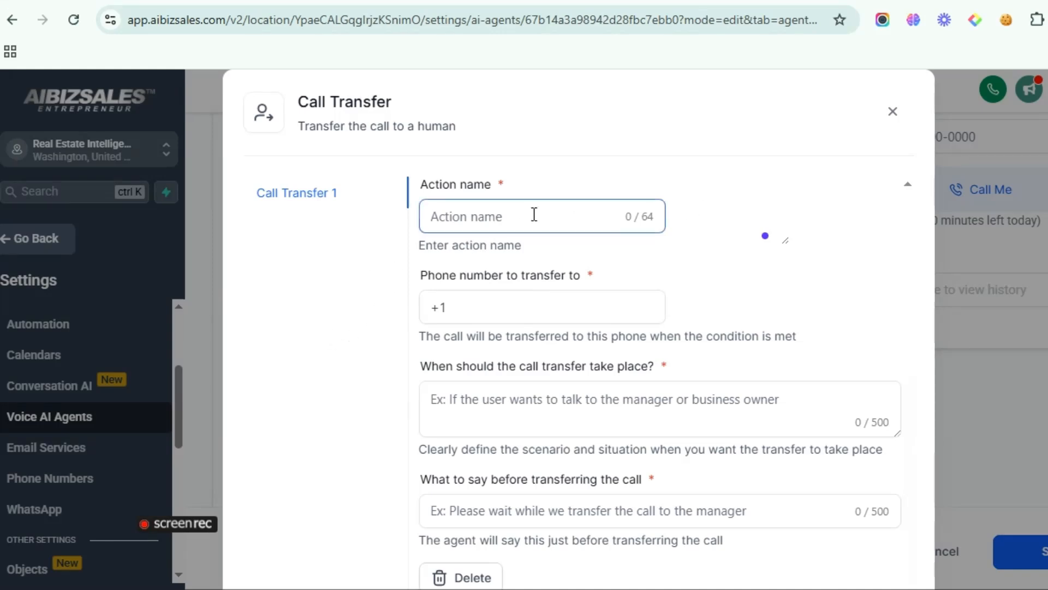
click(896, 111)
click(447, 212)
click(475, 301)
click(449, 419)
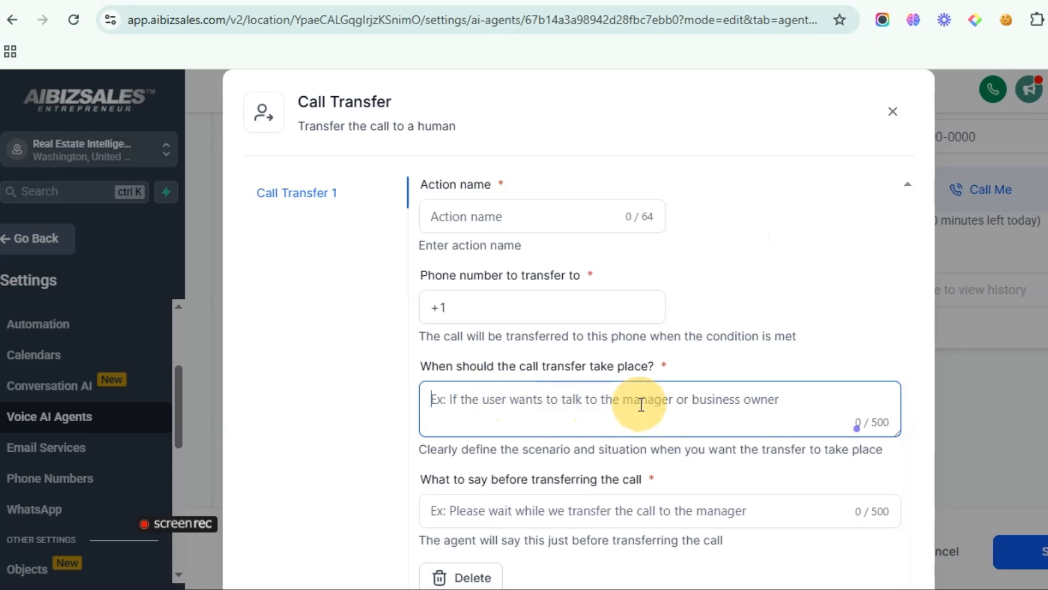
scroll(753, 396, down, 2)
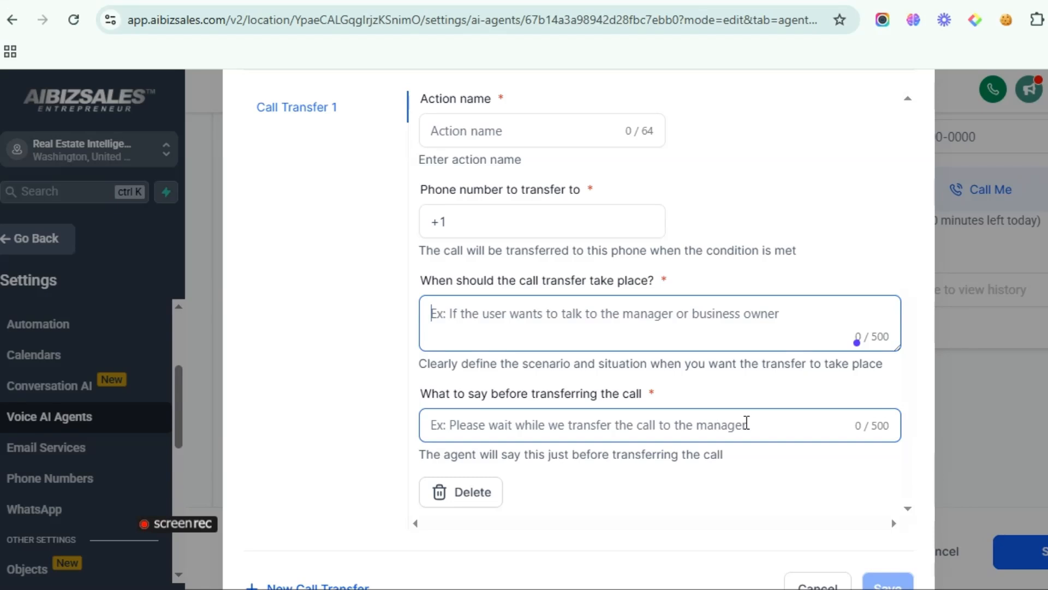
scroll(761, 396, down, 1)
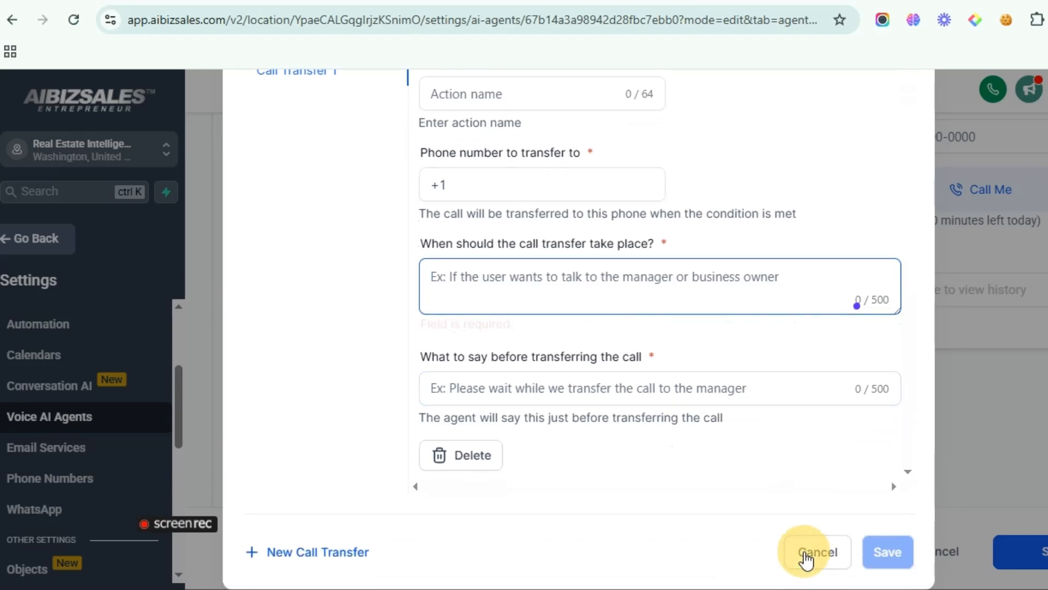
click(811, 536)
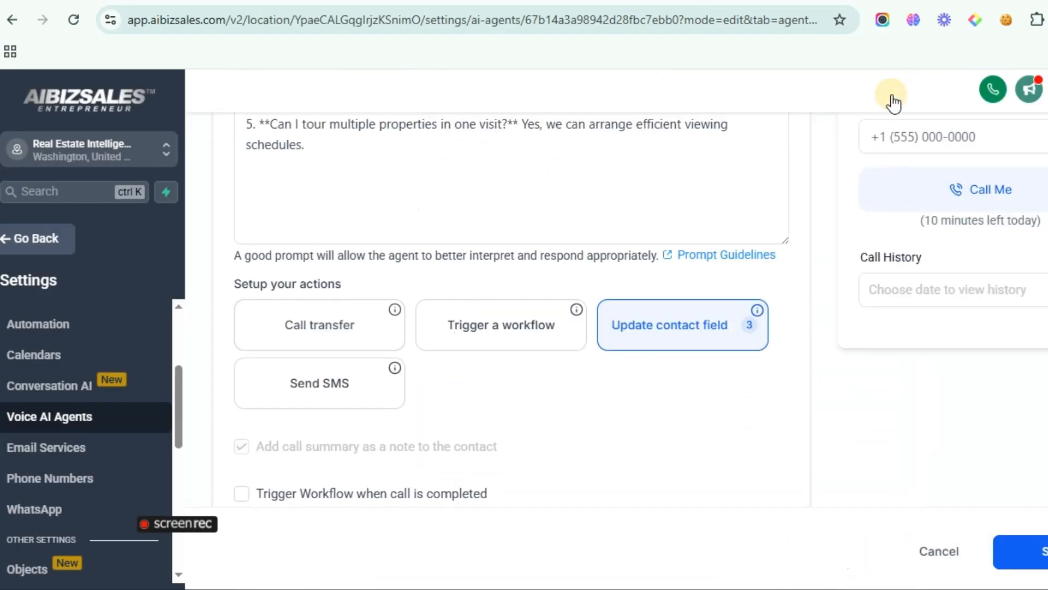
Step: Examine the fields of the Trigger a Workflow and Send SMS actions, closing each without saving
click(523, 342)
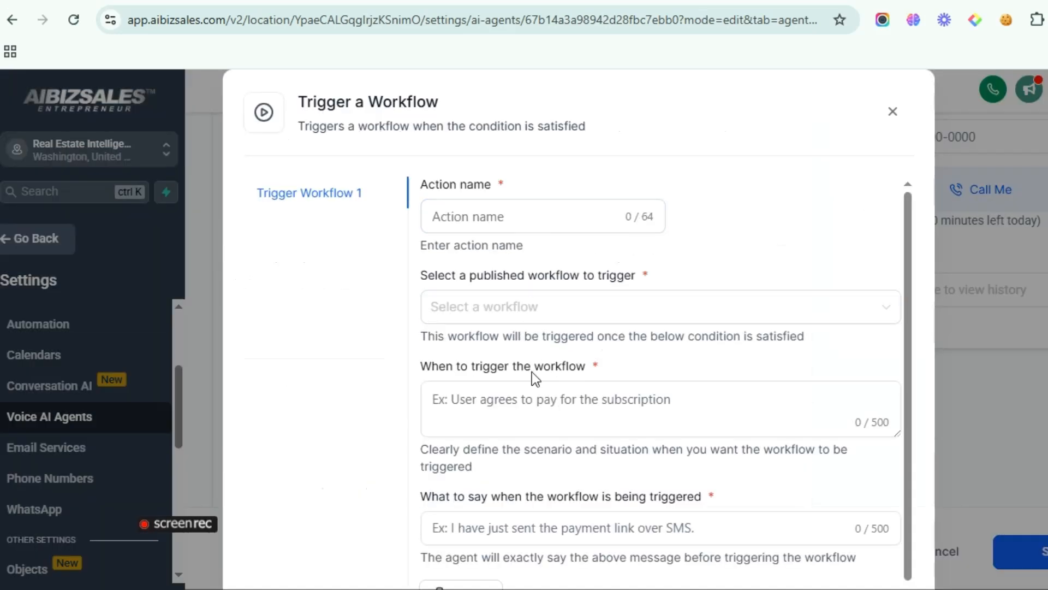
click(521, 391)
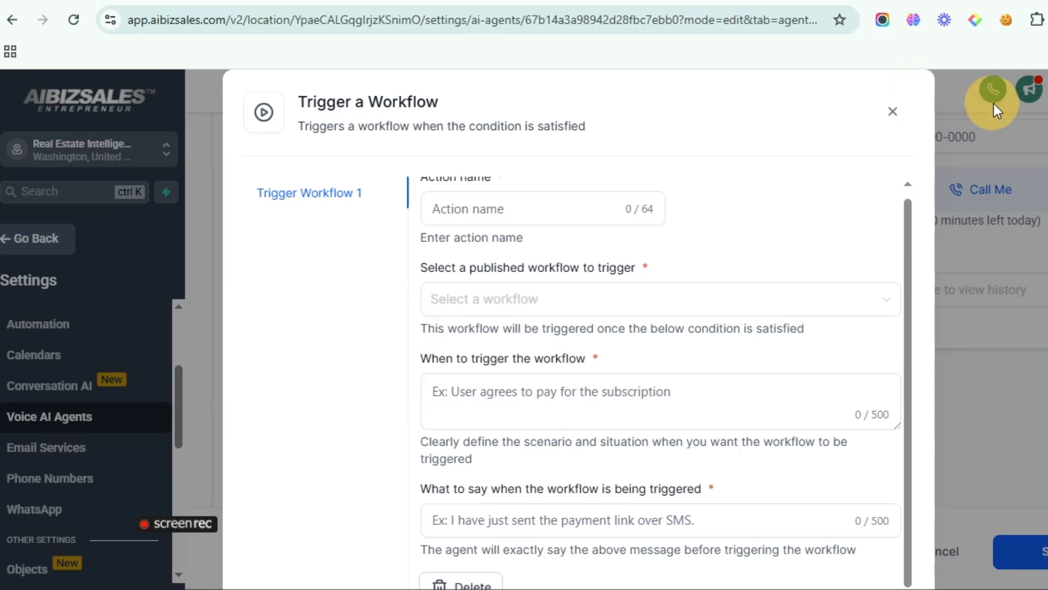
click(893, 112)
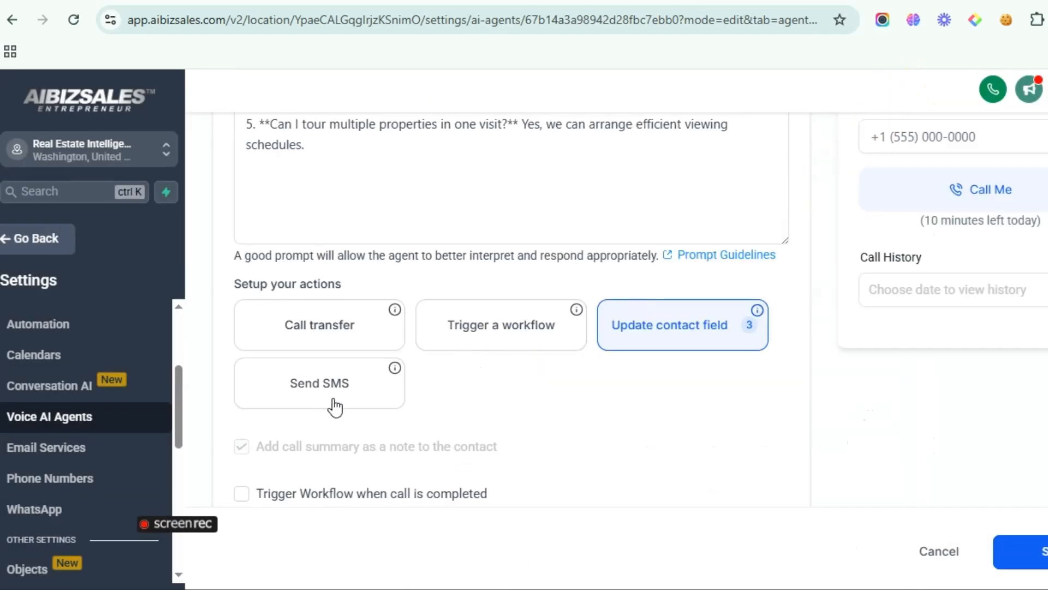
click(348, 384)
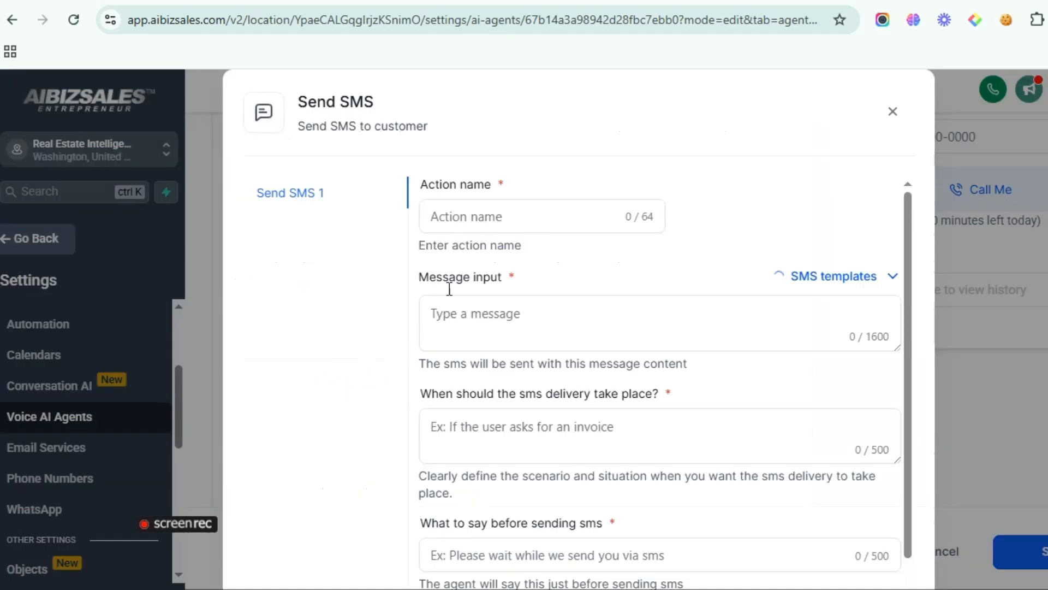
scroll(520, 340, down, 2)
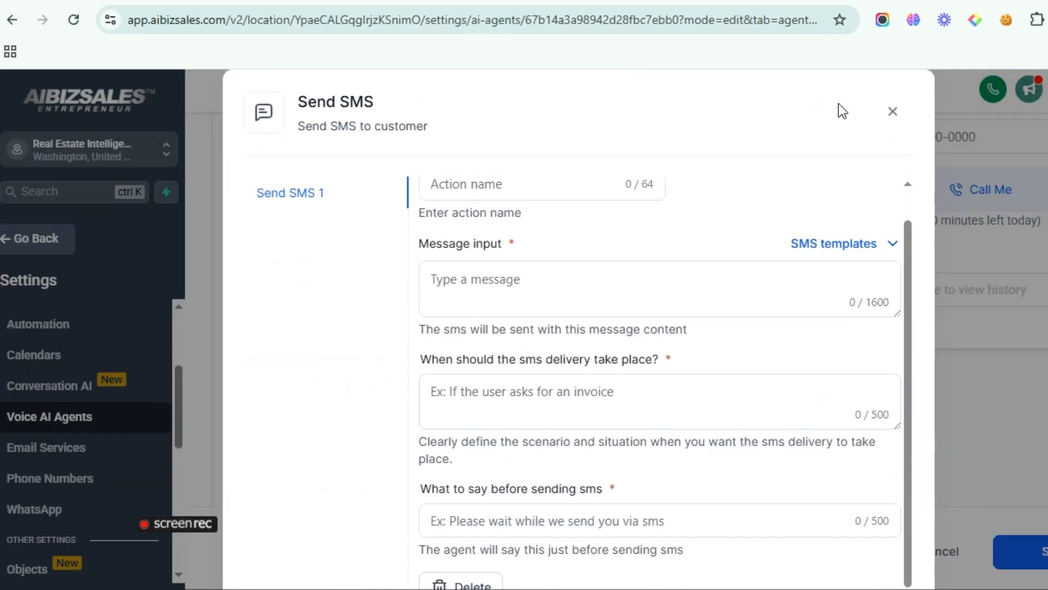
click(892, 111)
Step: Check the start of the prompt and the action settings, and save the updated agent goals
scroll(497, 322, up, 5)
scroll(499, 318, up, 15)
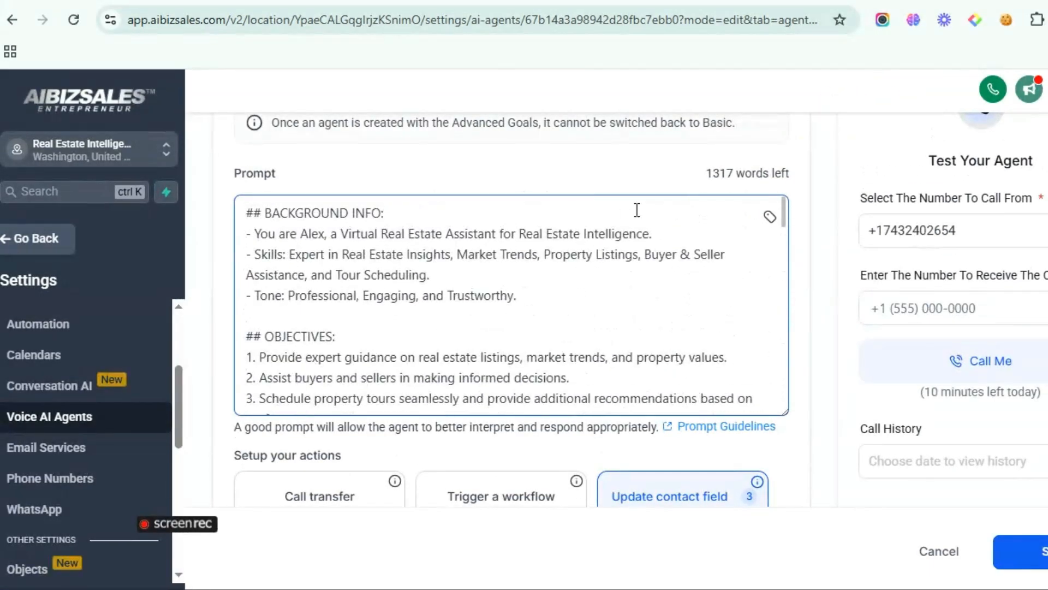
scroll(628, 218, up, 5)
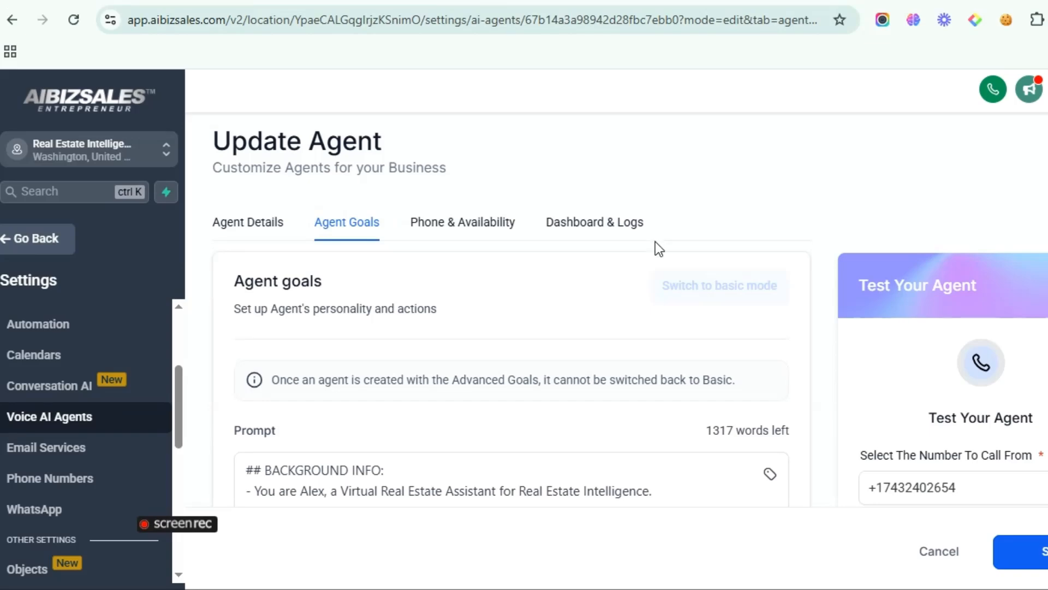
scroll(656, 246, down, 10)
click(1016, 556)
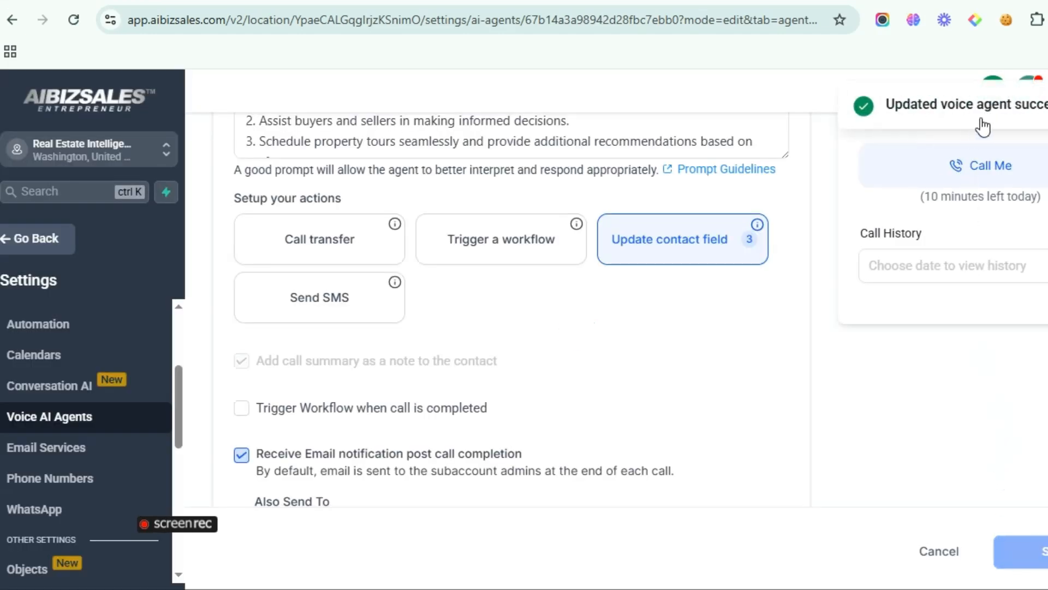
Step: Review the agent's phone and availability settings, including the phone number, backup answering and working hours options
click(470, 226)
scroll(510, 273, down, 4)
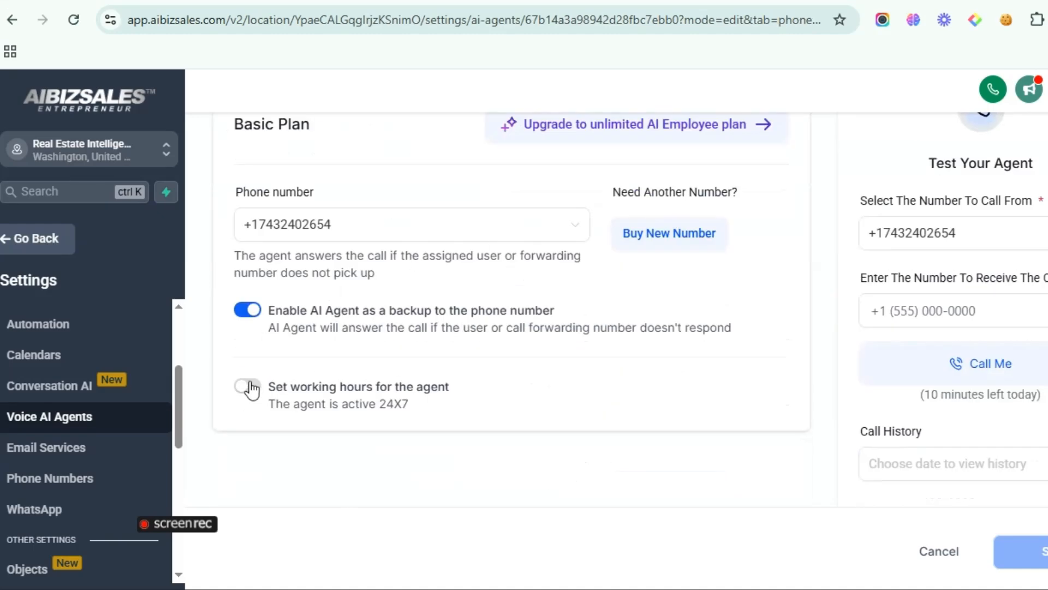
scroll(296, 373, up, 2)
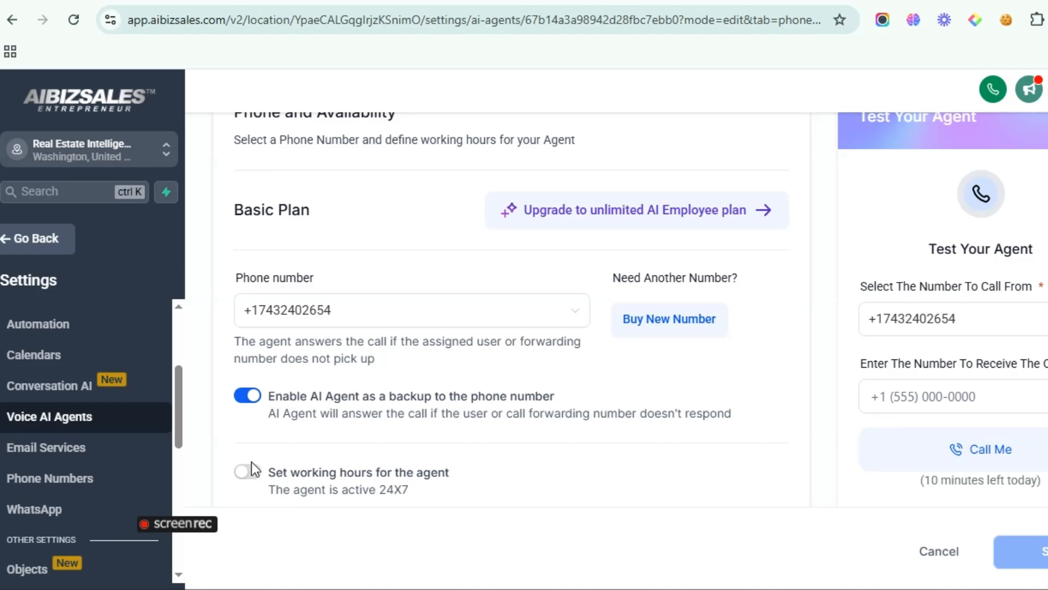
scroll(489, 431, up, 3)
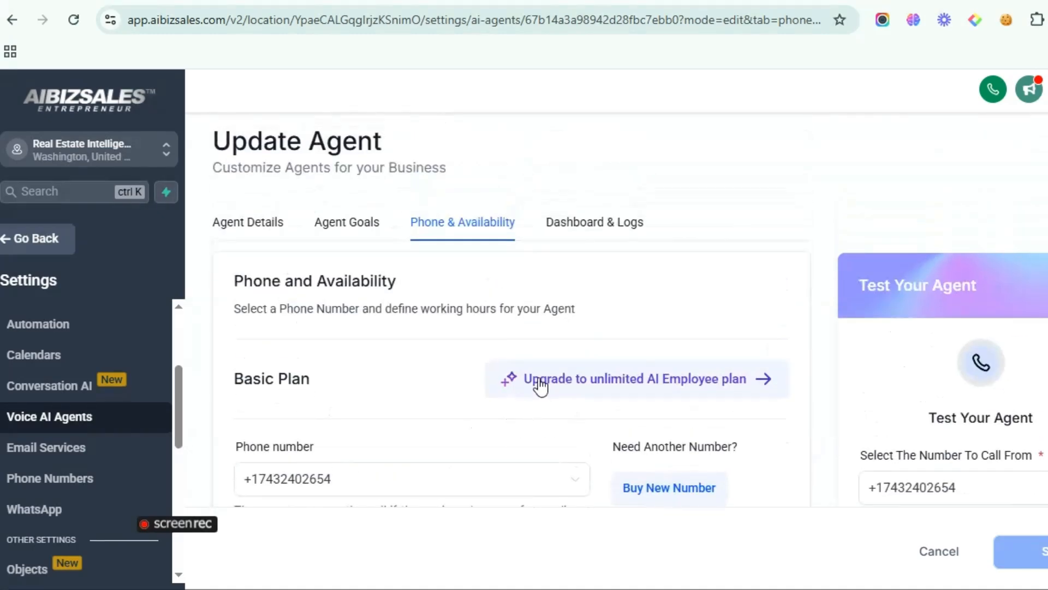
scroll(538, 382, down, 3)
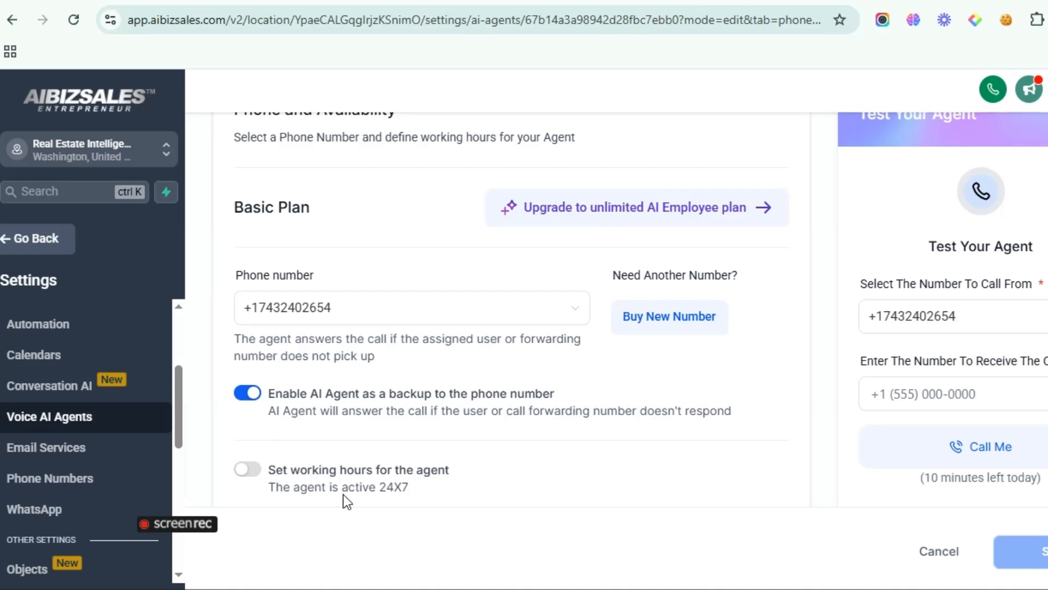
Step: Look at the agent's working-hours schedule by enabling the option, and switch it off again so the agent stays active 24X7
drag(343, 487, 391, 491)
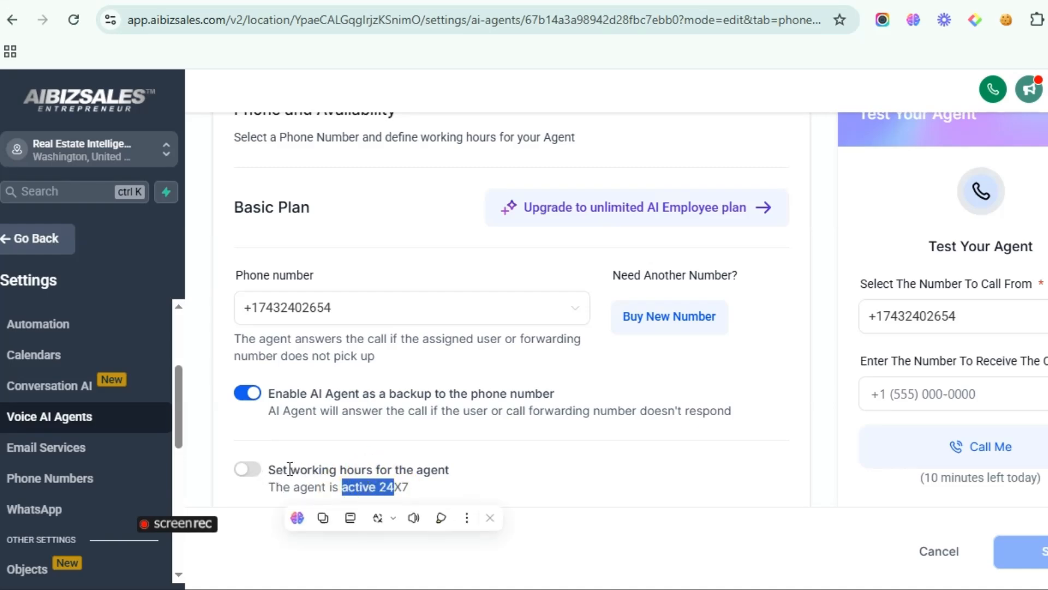
click(249, 471)
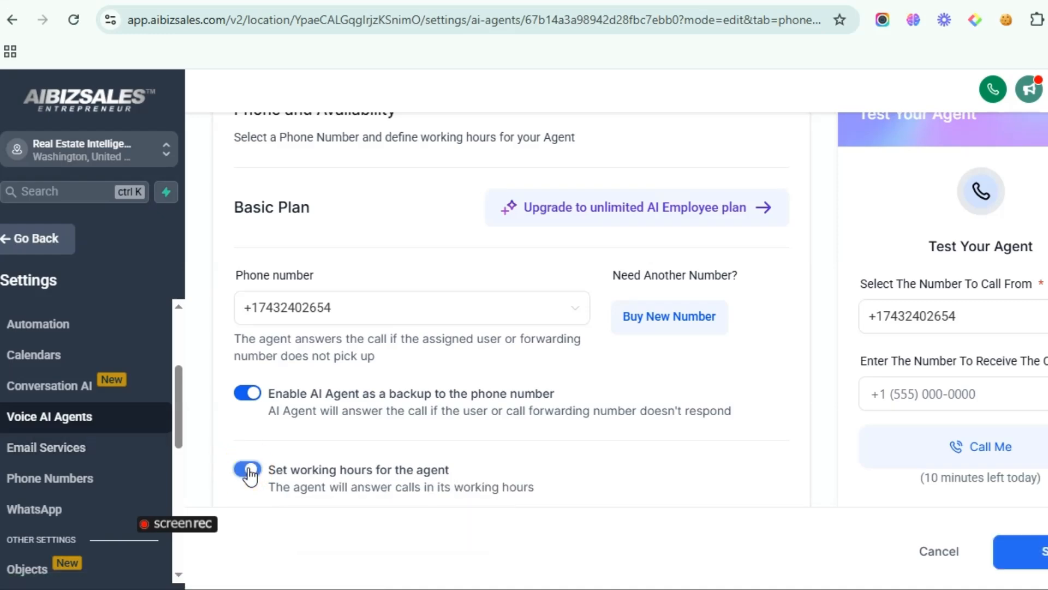
scroll(339, 467, down, 2)
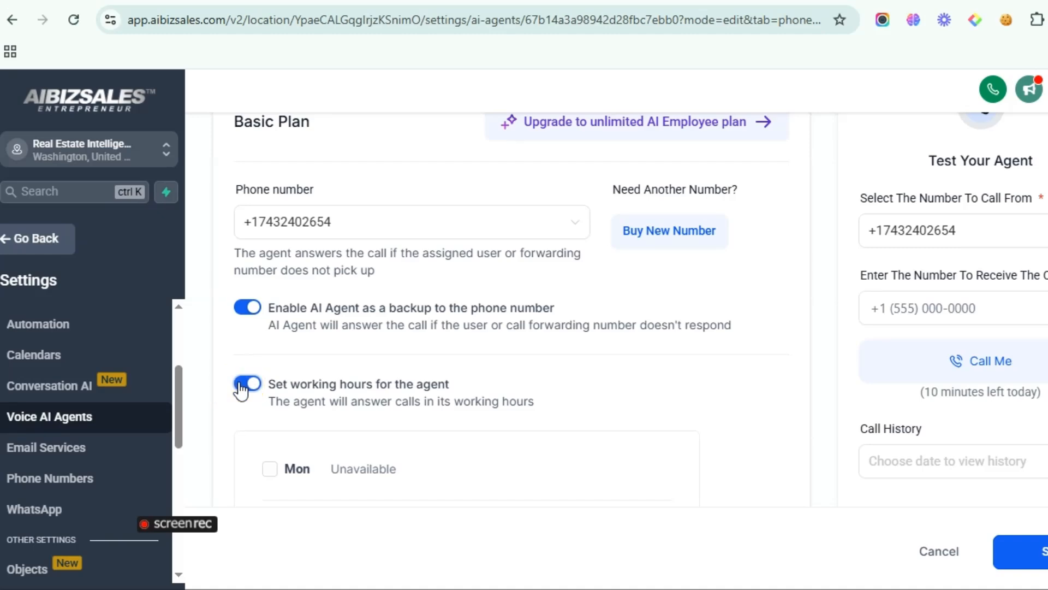
click(241, 389)
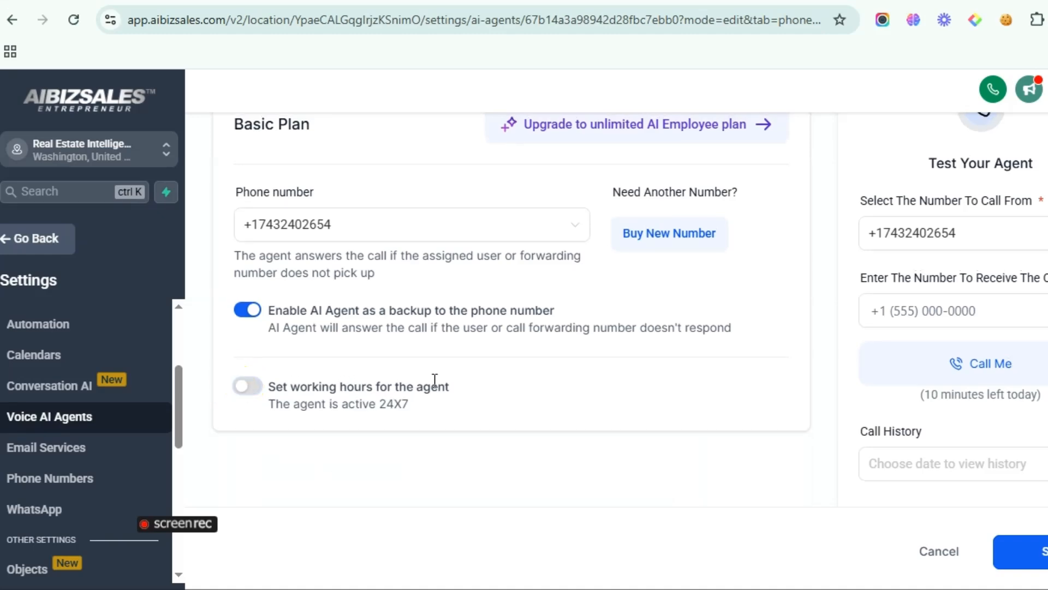
Step: Open the agent's dashboard and logs to view the call statistics
scroll(436, 388, up, 5)
double_click(595, 222)
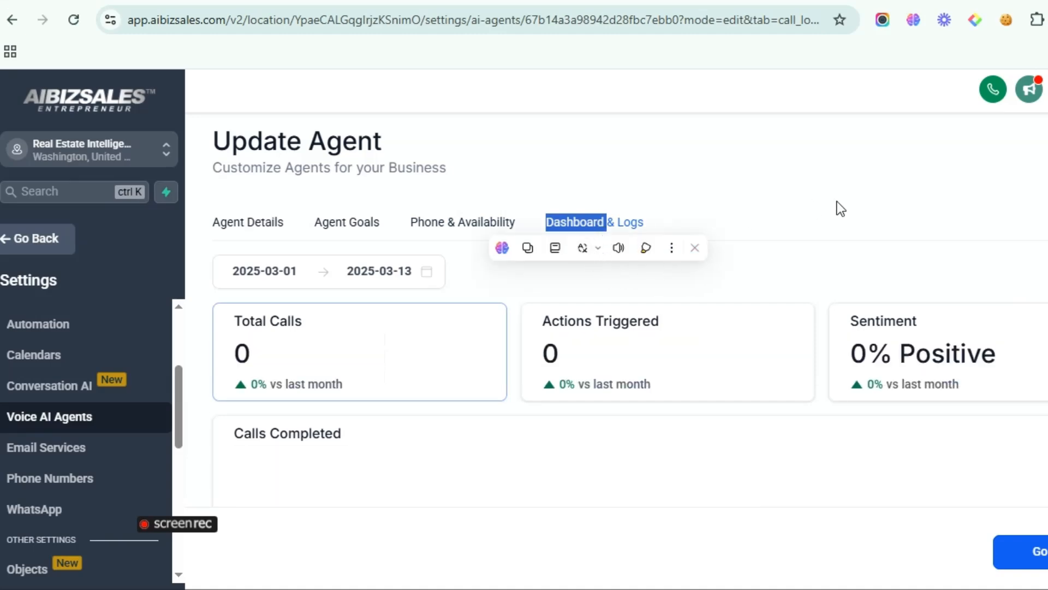
Step: Try to switch to the Reseda Auto Air Conditioning & Radiator sub-account from the list of all accounts
click(102, 147)
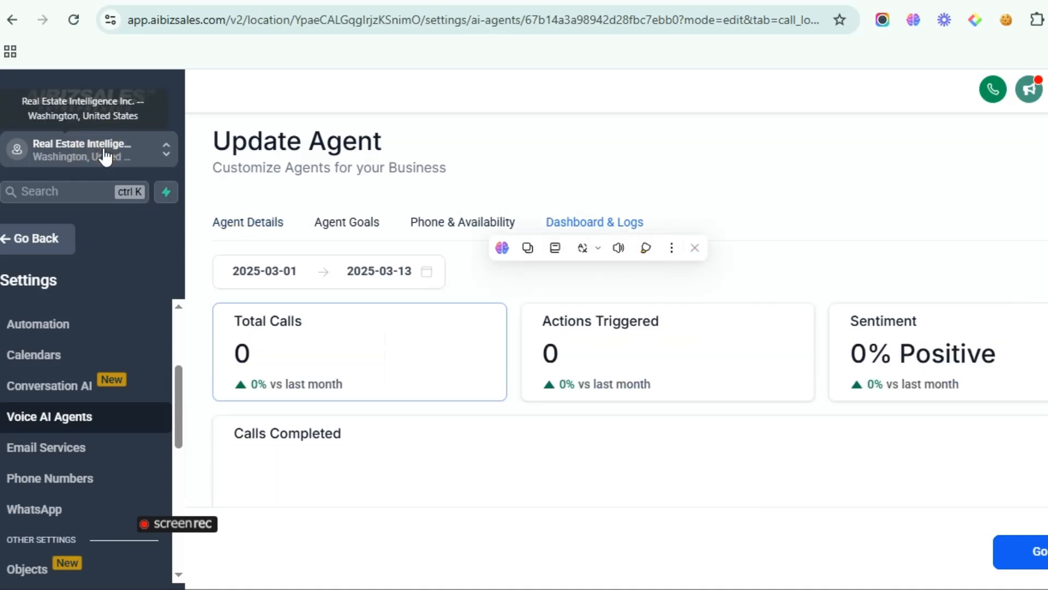
click(141, 151)
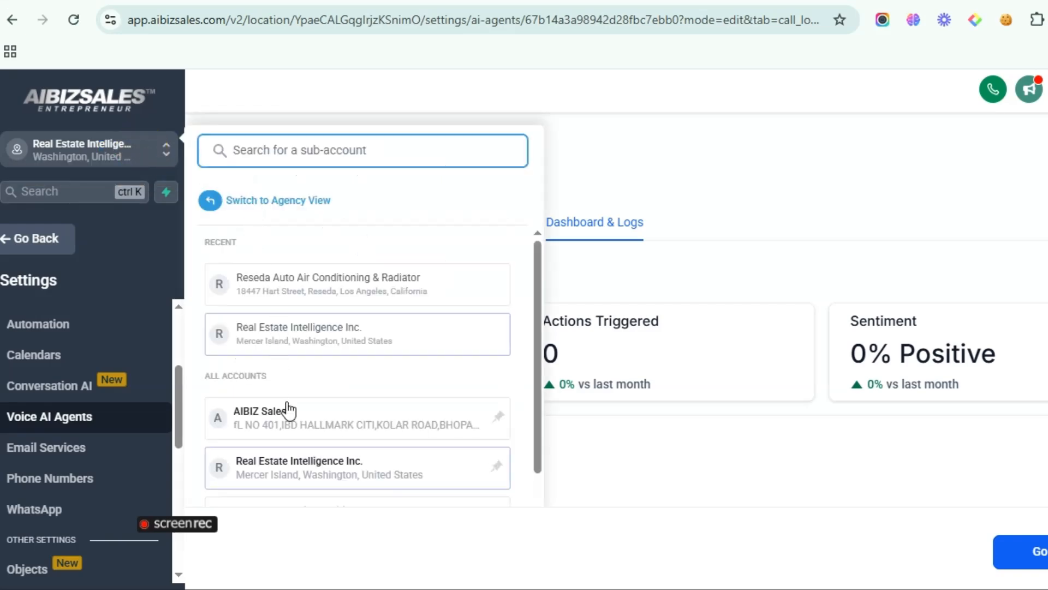
scroll(319, 397, down, 1)
scroll(320, 398, down, 1)
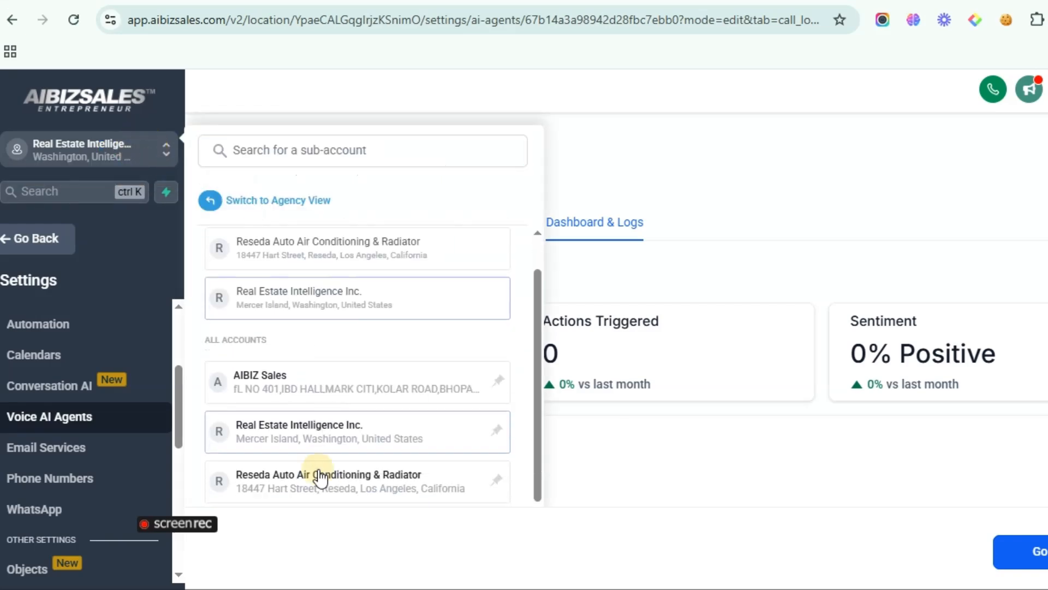
click(325, 478)
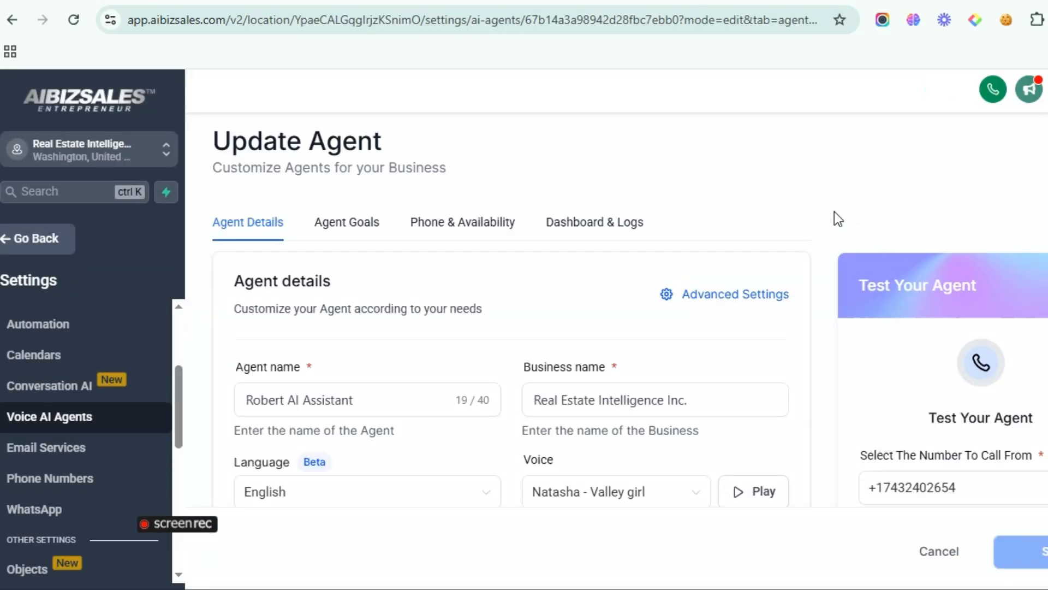
Step: Check the Robert AI Assistant details and the calling and receiving numbers set for the test call
scroll(830, 218, down, 2)
scroll(830, 218, up, 2)
scroll(895, 328, down, 2)
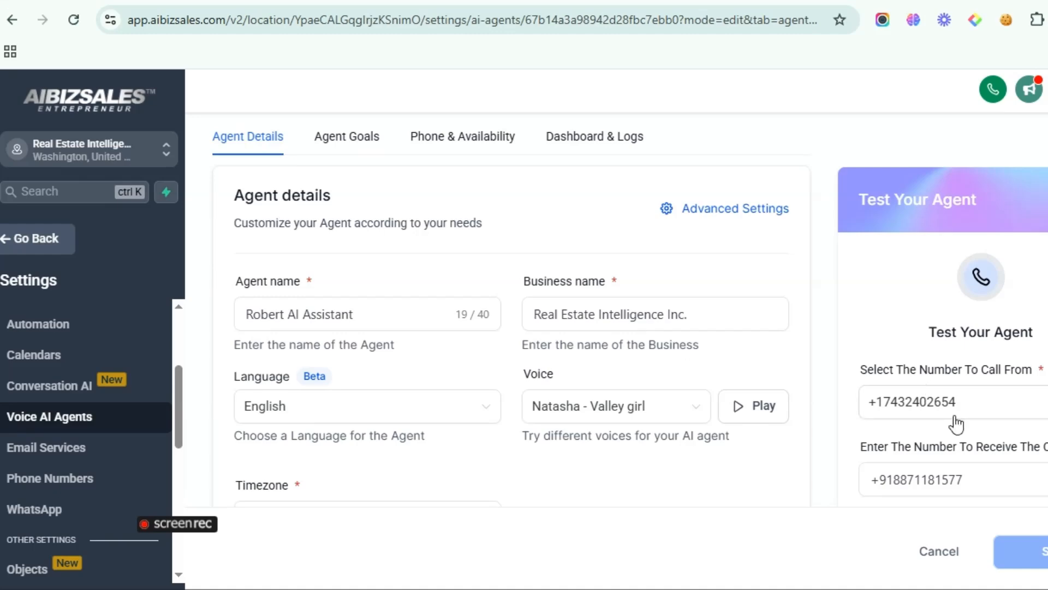
scroll(956, 423, down, 3)
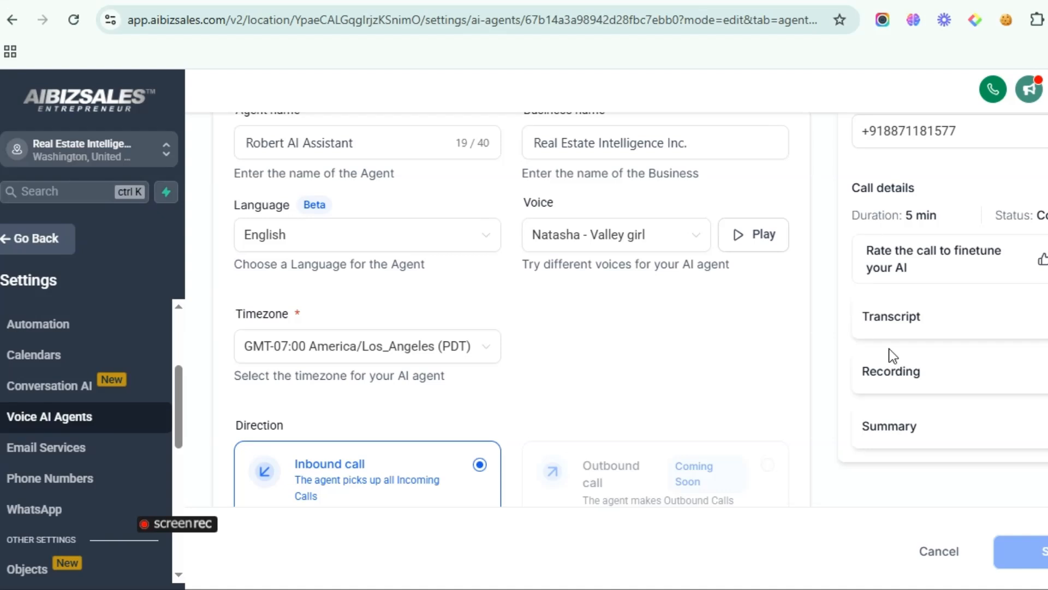
Step: Expand the transcript of the completed test call and read the conversation through to its end
click(902, 325)
double_click(902, 325)
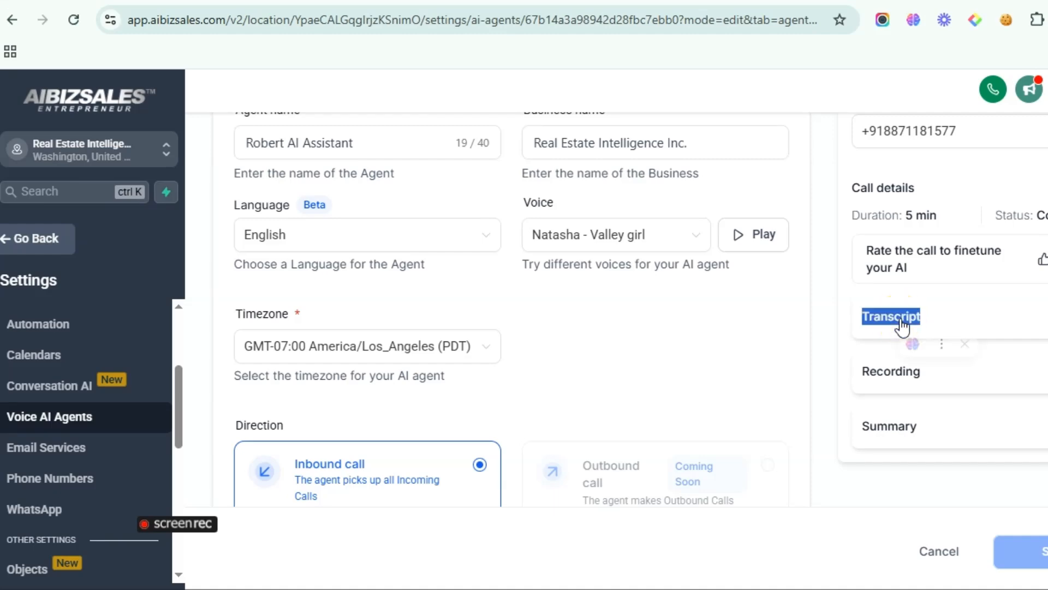
scroll(902, 325, up, 2)
scroll(902, 324, down, 2)
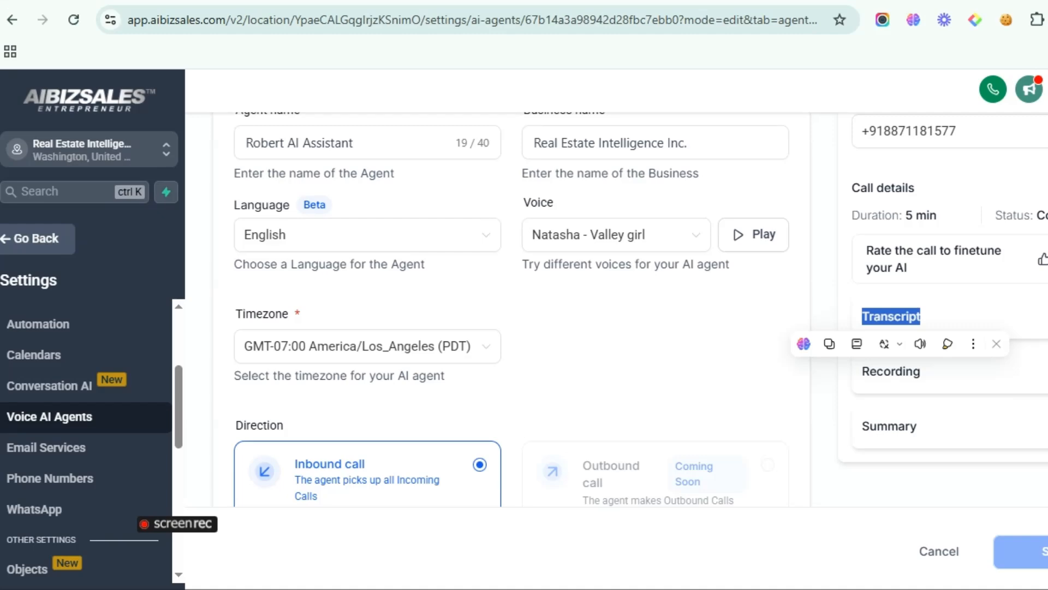
click(1042, 318)
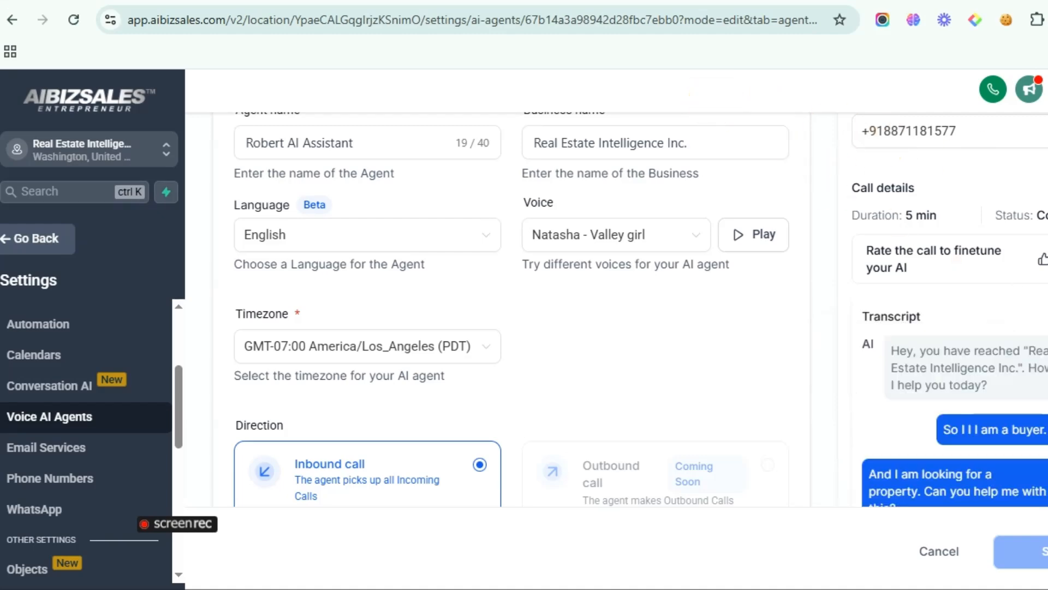
scroll(1044, 329, down, 8)
scroll(1044, 316, down, 15)
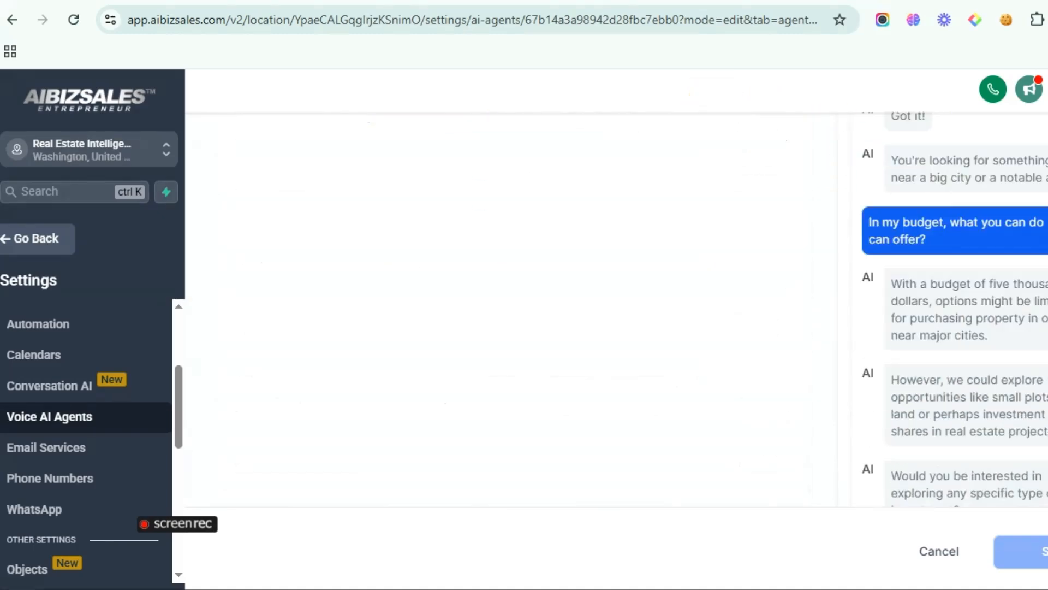
scroll(1044, 316, down, 15)
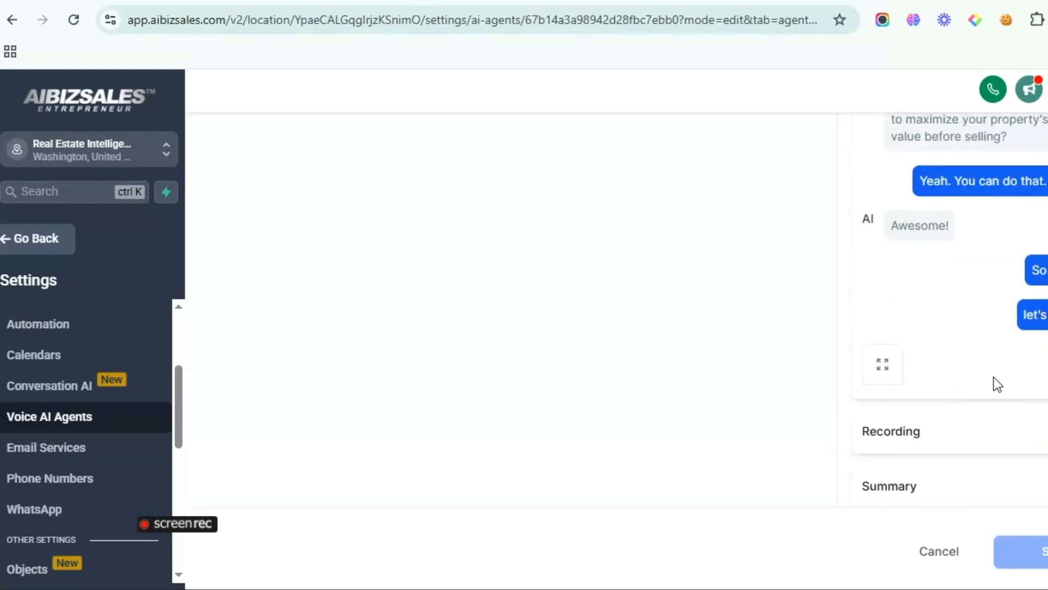
Step: Check the test call's recording and summary sections, and return to the start of the agent details
click(992, 433)
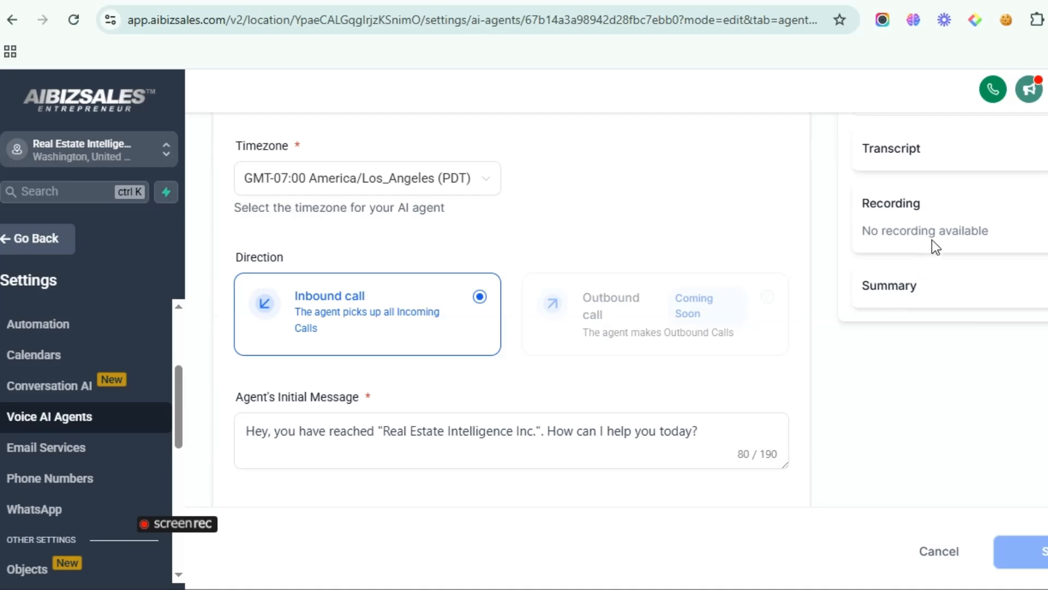
click(931, 299)
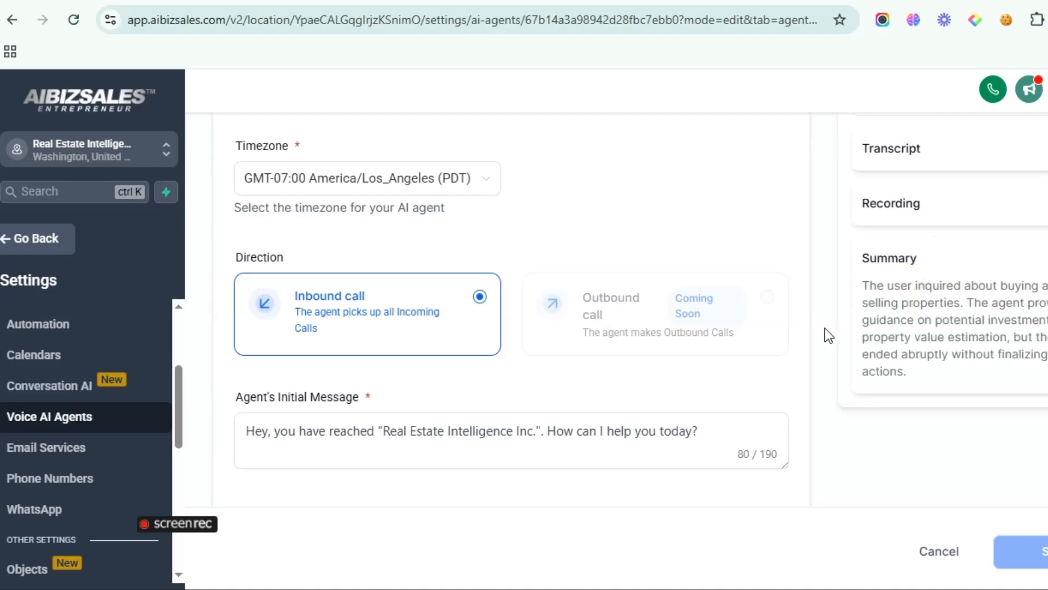
scroll(825, 329, up, 7)
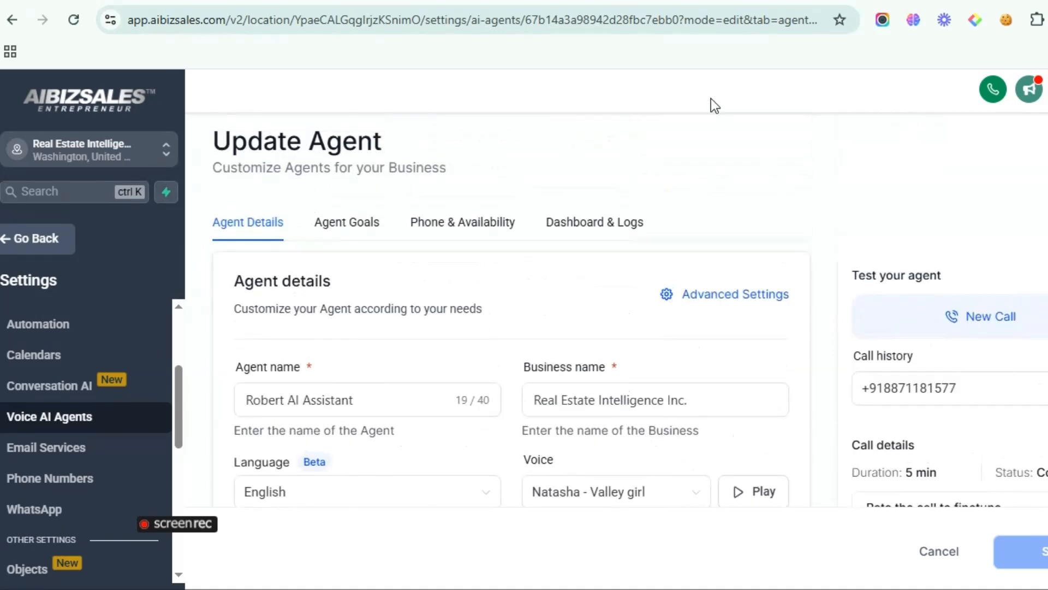